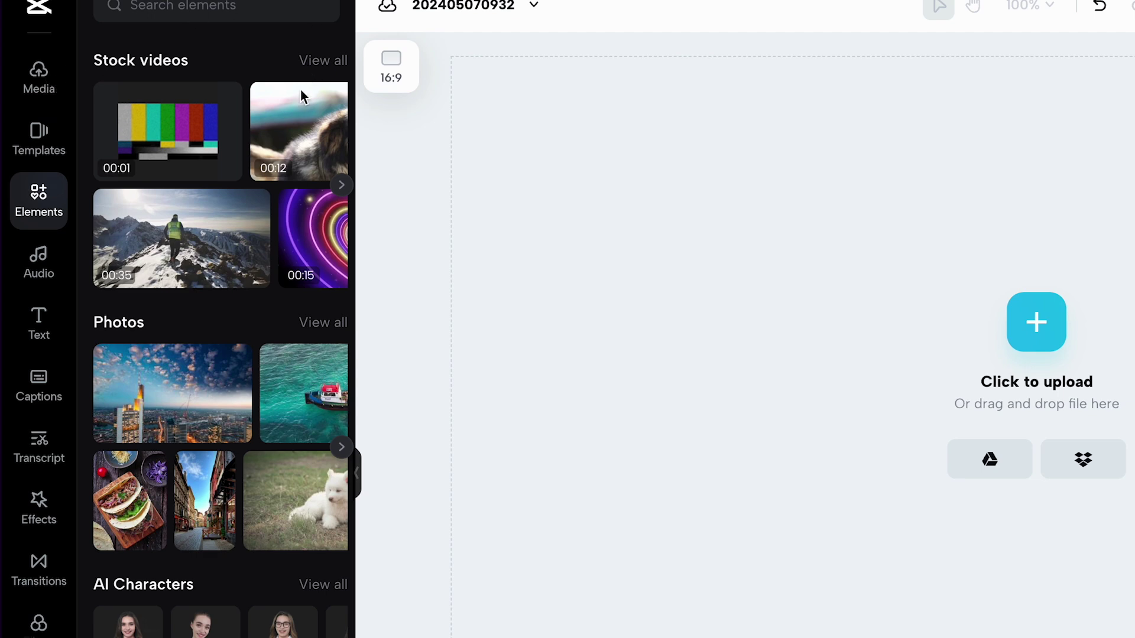
Step: Add the 00:12 panting-dog stock clip to the empty project as its first clip
{"action": "mouse_move", "coordinate": [306, 129]}
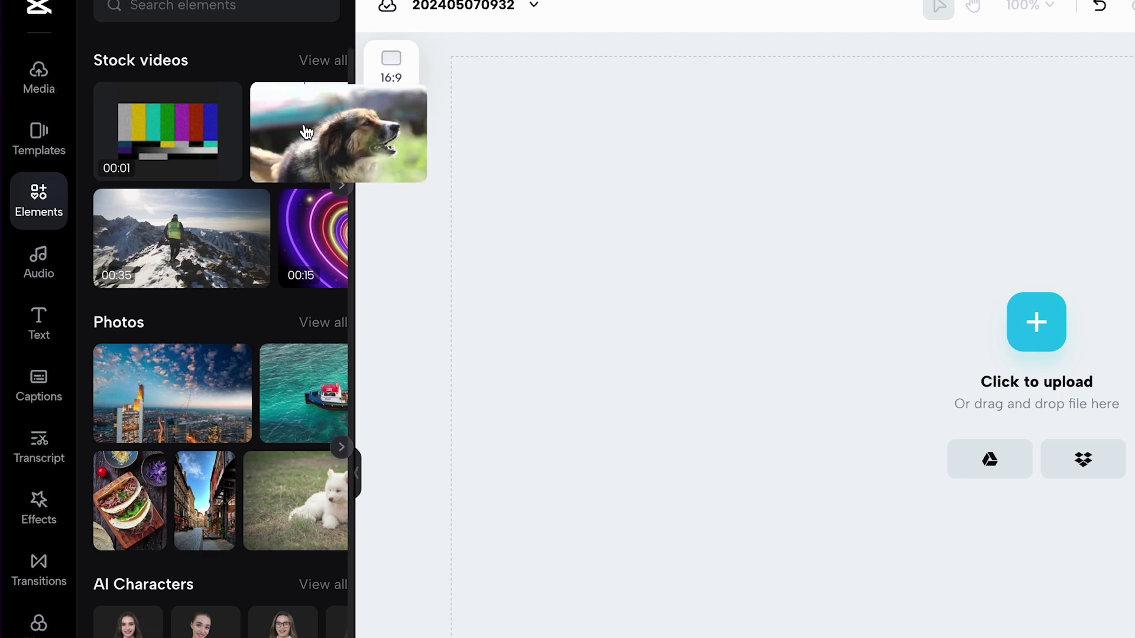
{"action": "left_click_drag", "start_coordinate": [309, 132], "coordinate": [508, 216]}
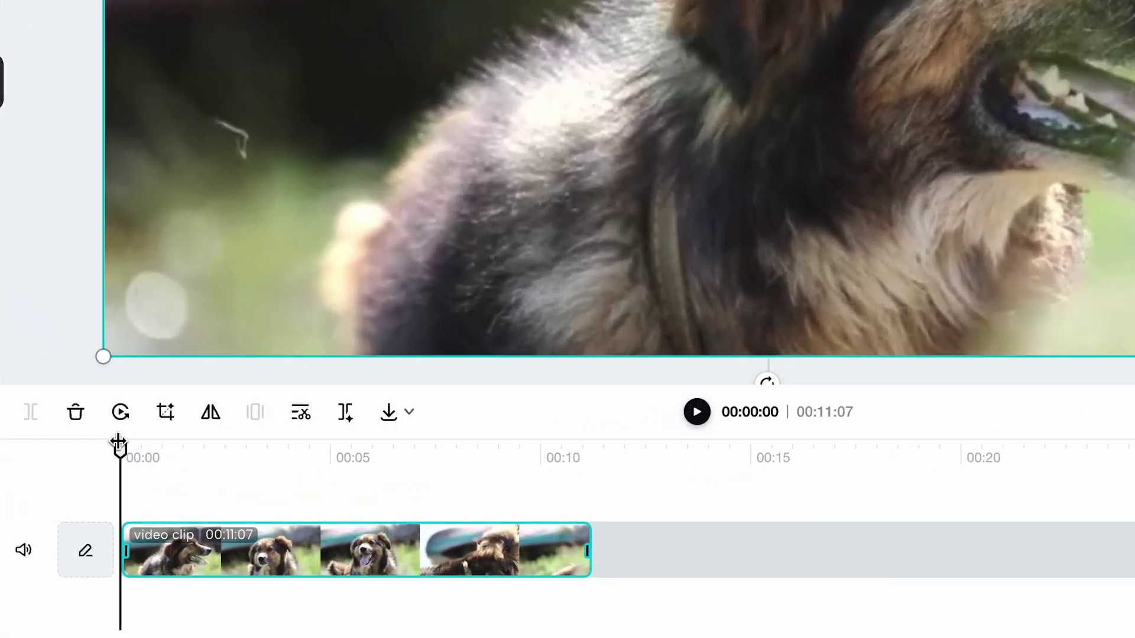
Step: Scrub the playhead through the dog clip to 00:04:22, where the dog faces the camera
{"action": "left_click_drag", "start_coordinate": [119, 445], "coordinate": [162, 447]}
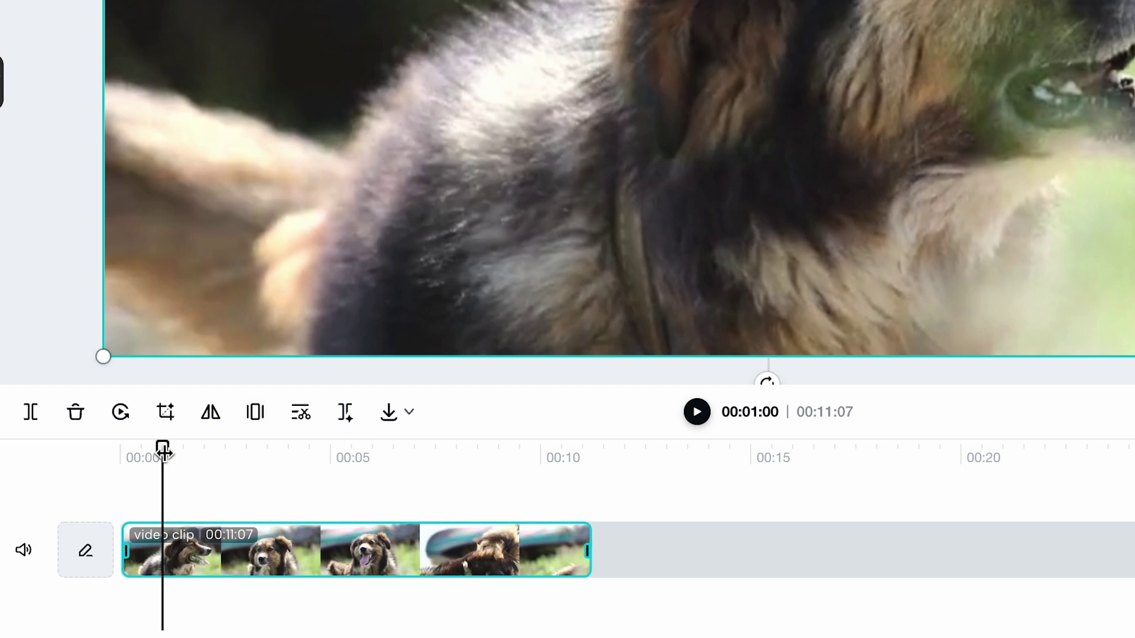
{"action": "left_click_drag", "start_coordinate": [164, 452], "coordinate": [319, 472]}
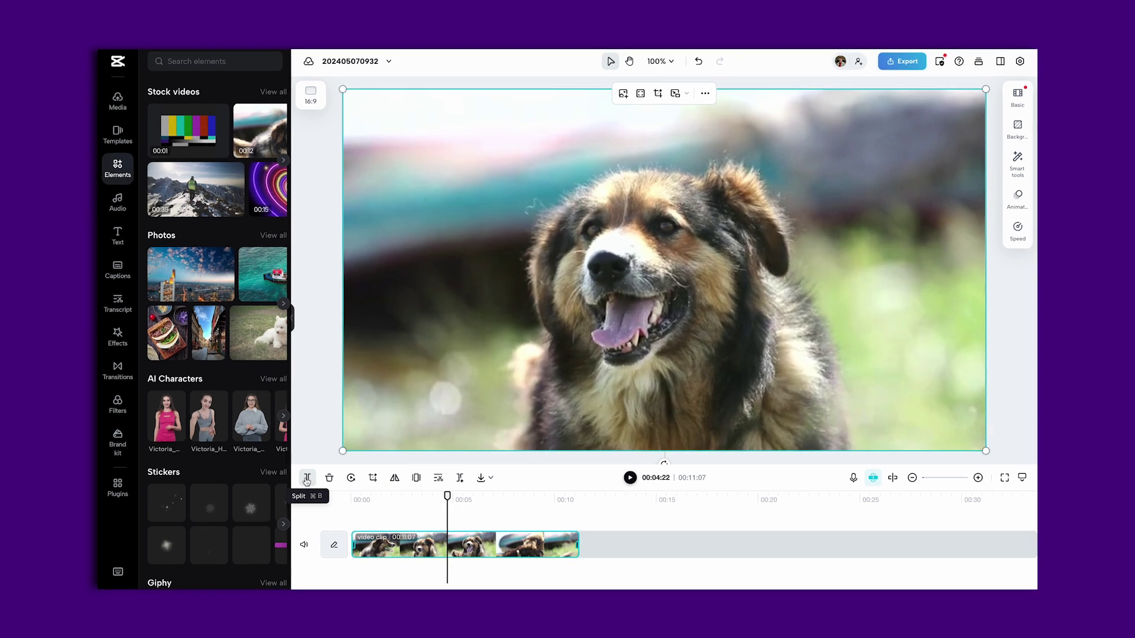
Step: Split the dog clip at 00:04:22 and delete the part after the cut
{"action": "left_click", "coordinate": [307, 479]}
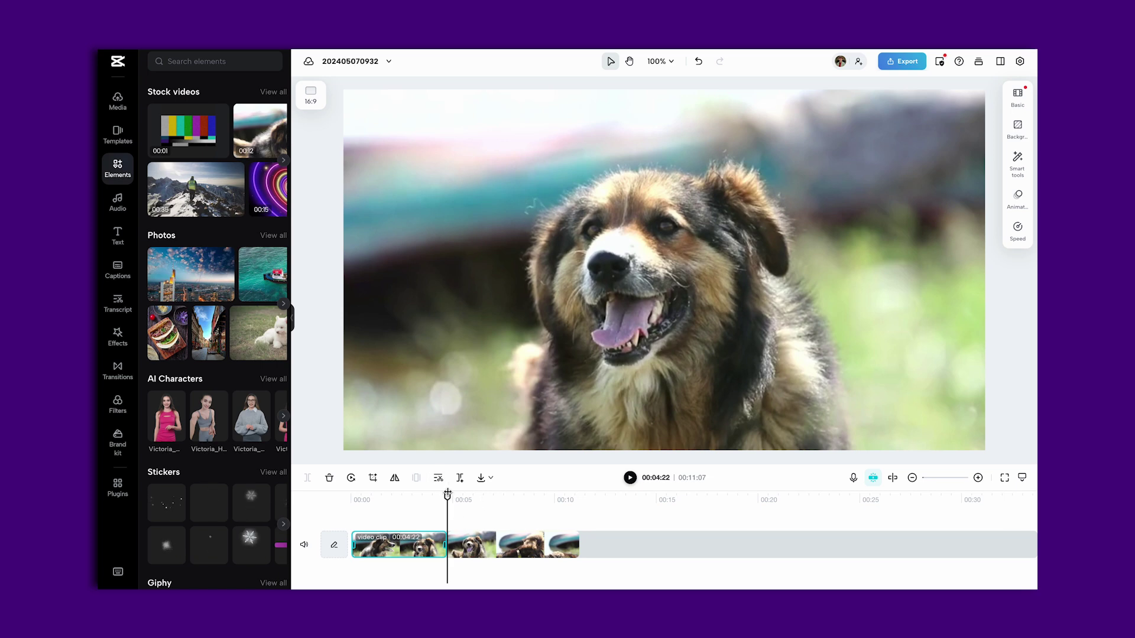
{"action": "left_click_drag", "start_coordinate": [441, 494], "coordinate": [447, 494]}
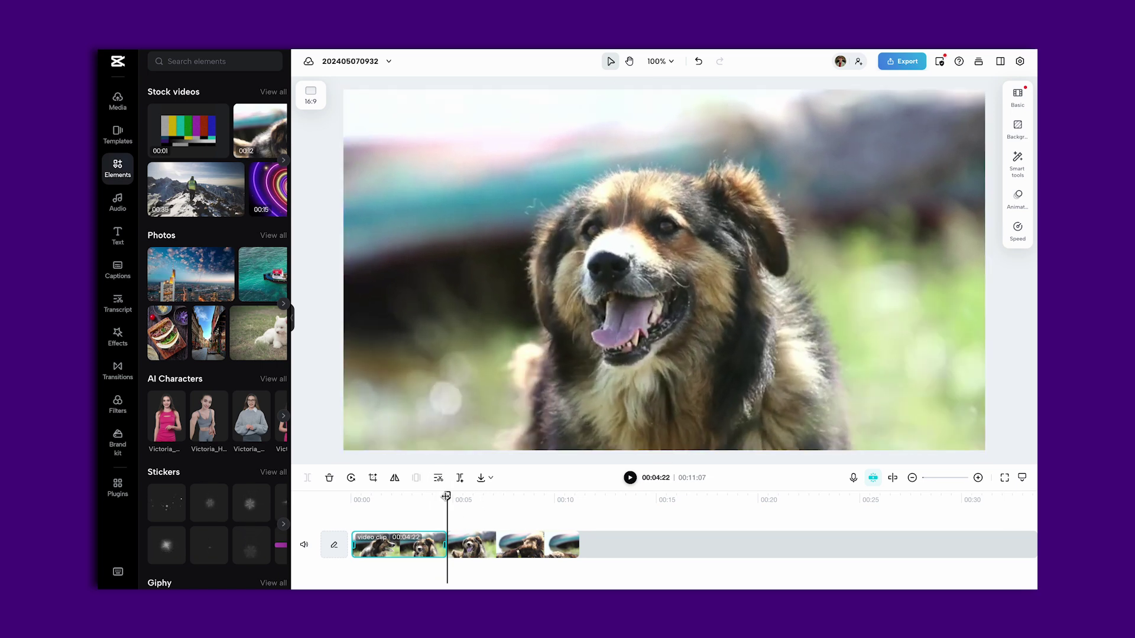
{"action": "left_click", "coordinate": [476, 546]}
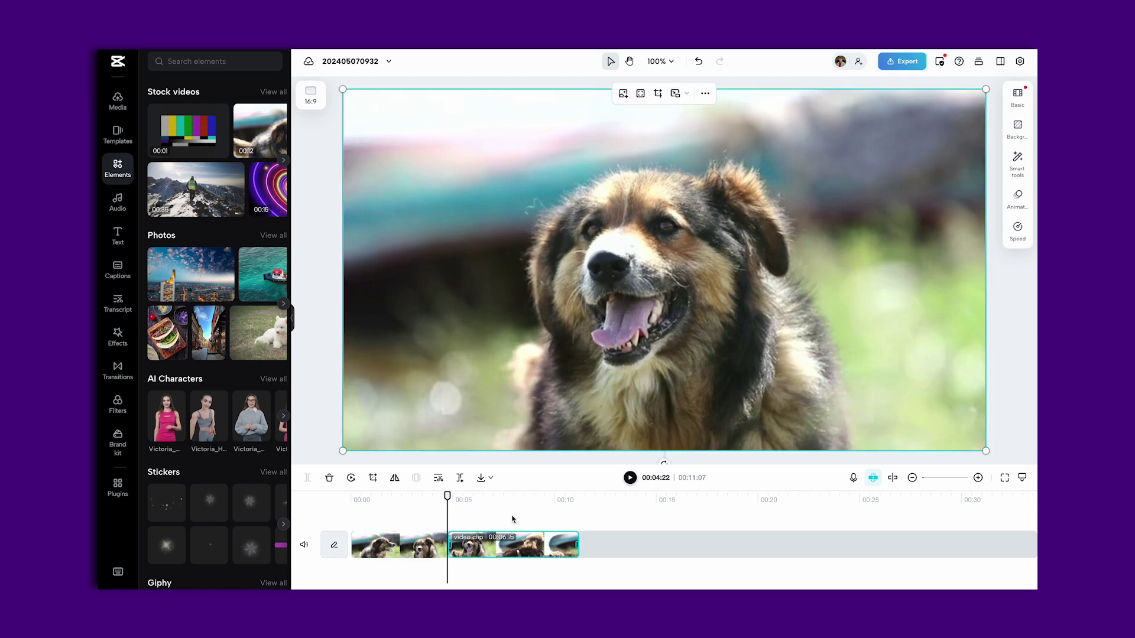
{"action": "key", "text": "Delete"}
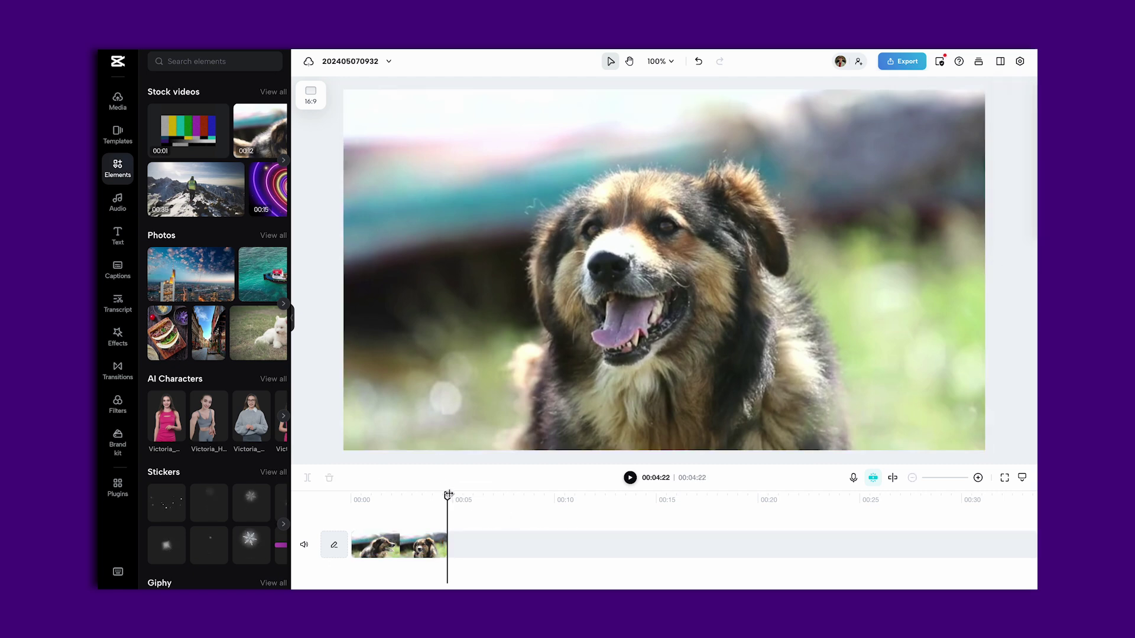
{"action": "left_click_drag", "start_coordinate": [449, 494], "coordinate": [443, 494]}
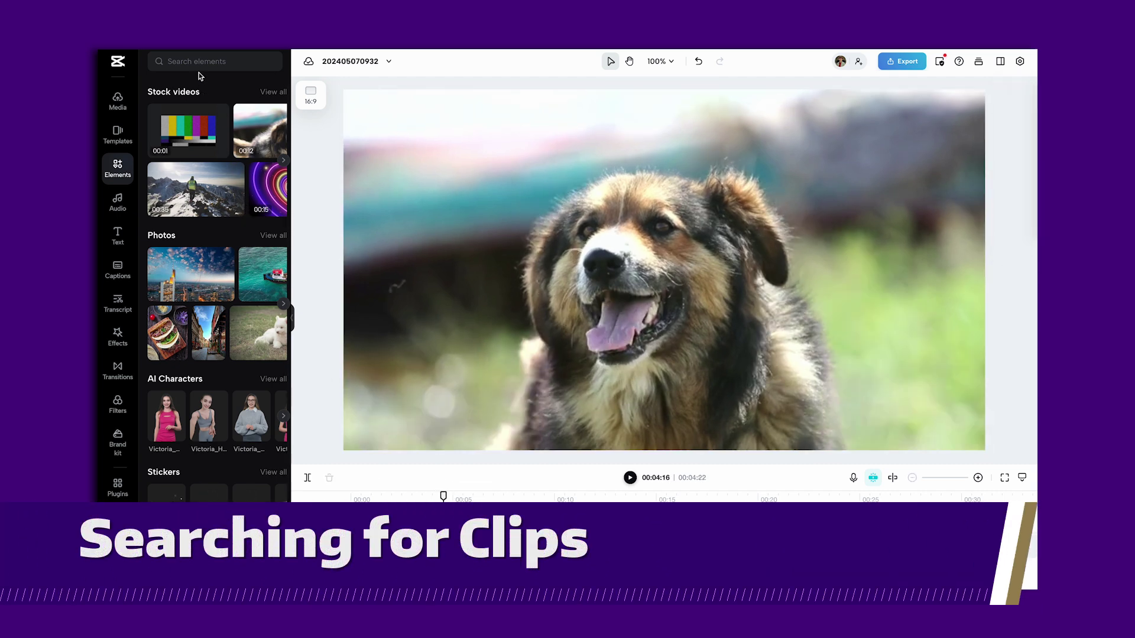
Step: Search the stock elements for 'cute dog'
{"action": "left_click", "coordinate": [198, 62]}
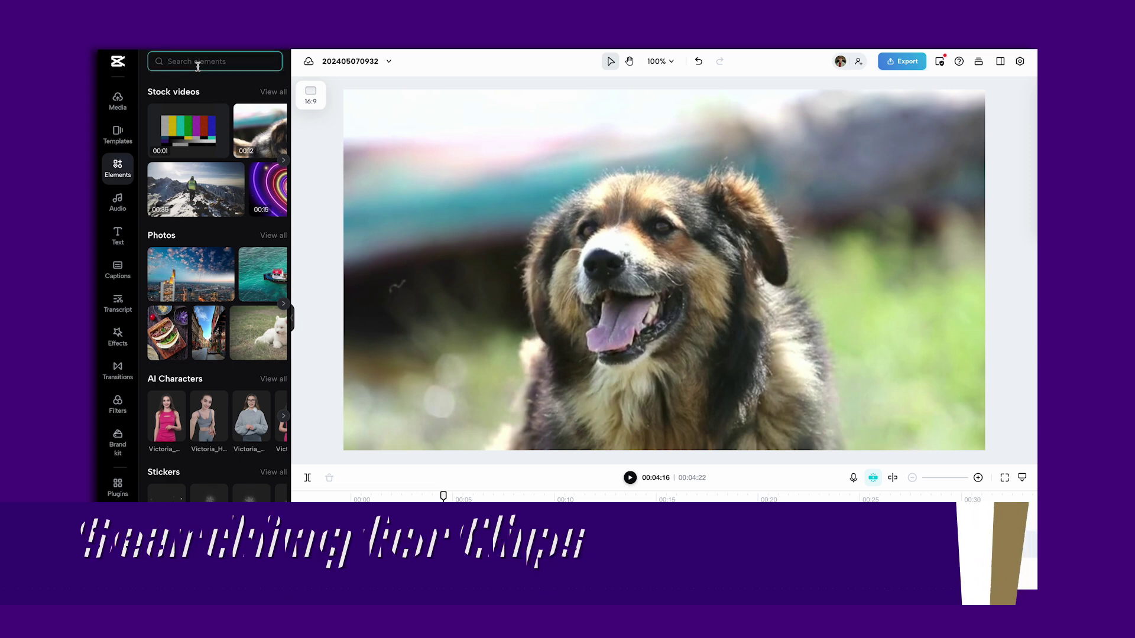
{"action": "type", "text": "cute dog"}
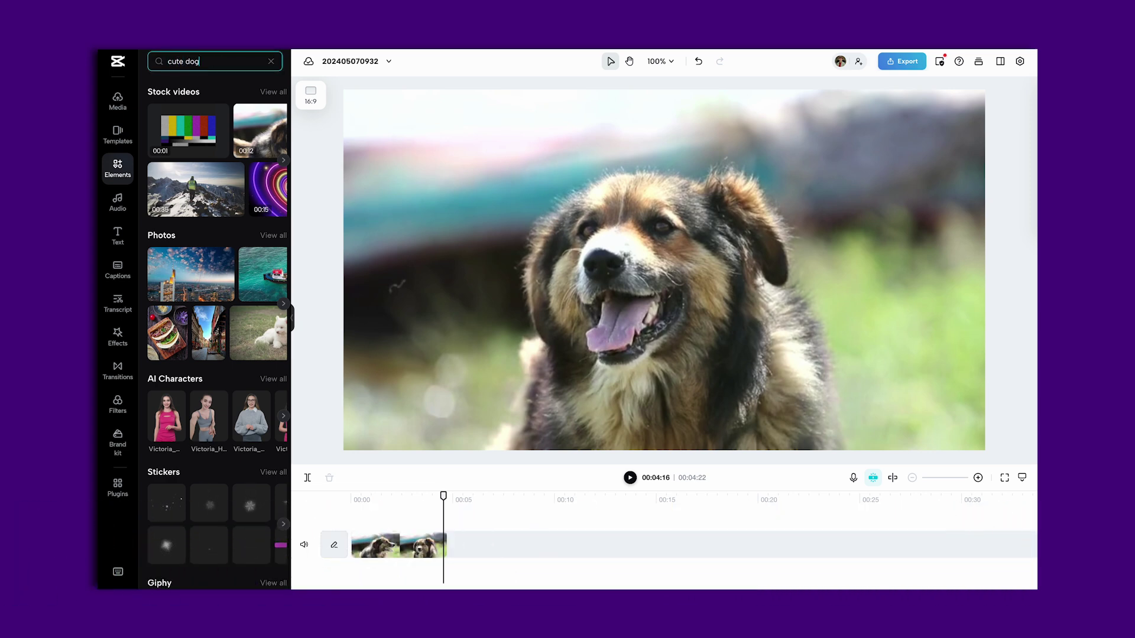
{"action": "key", "text": "Return"}
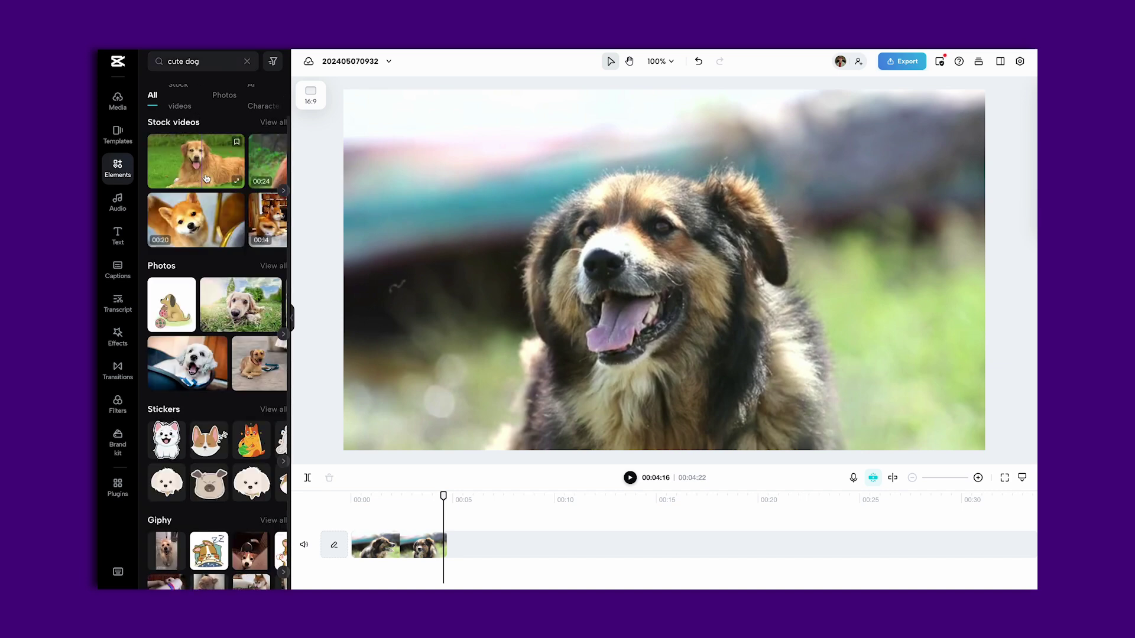
Step: Browse the dog video results and add the shiba clip after the dog clip
{"action": "left_click", "coordinate": [284, 192]}
{"action": "left_click", "coordinate": [284, 194]}
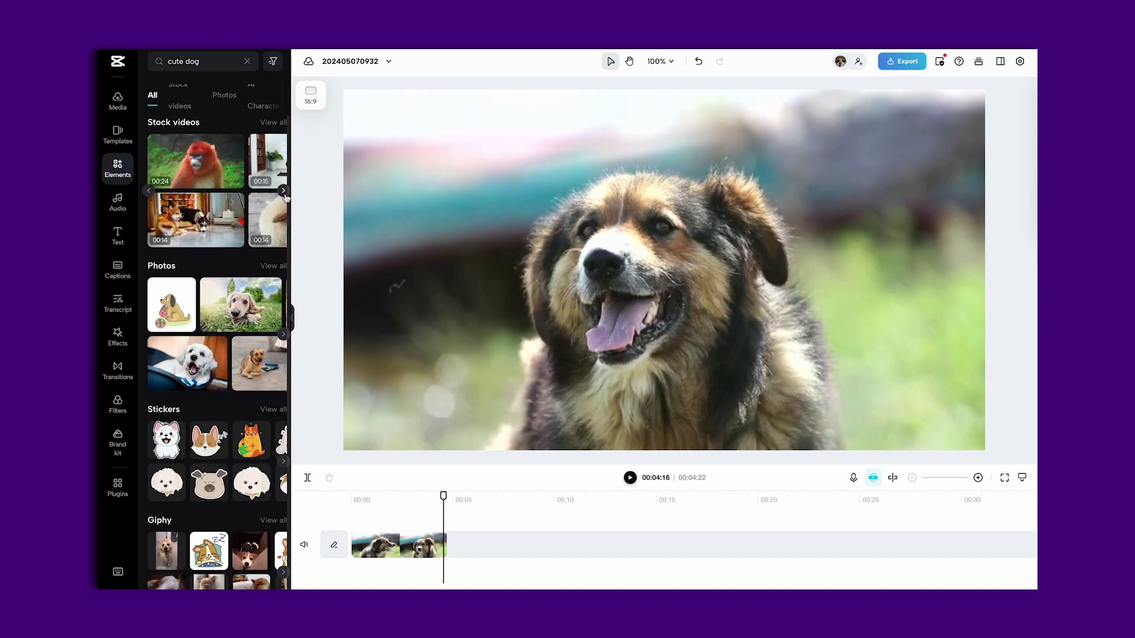
{"action": "left_click", "coordinate": [151, 192]}
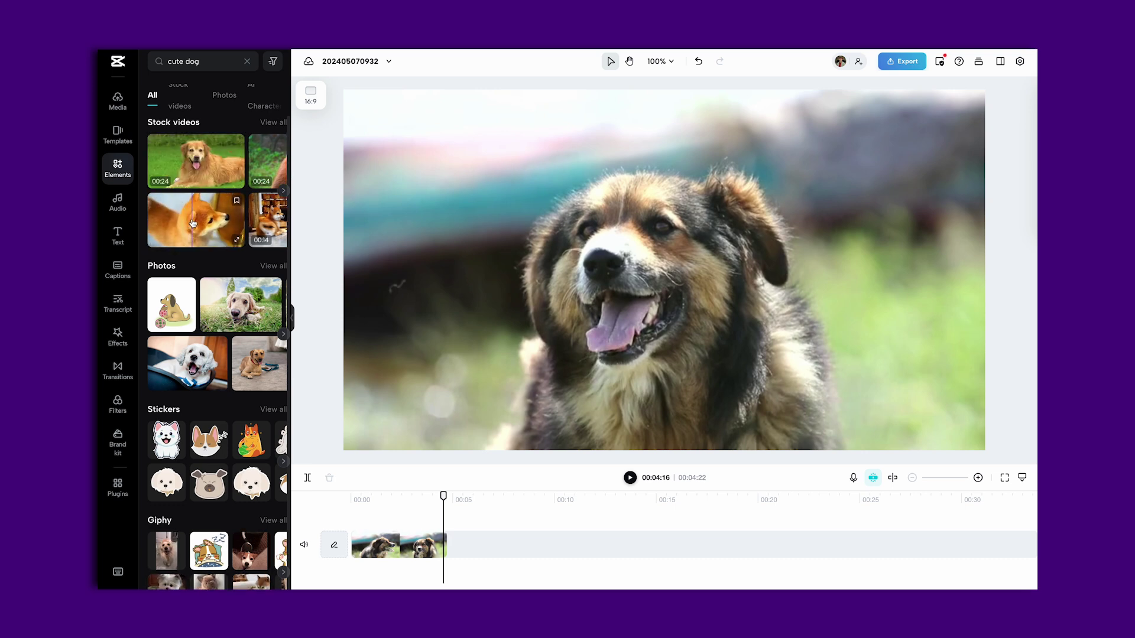
{"action": "left_click_drag", "start_coordinate": [193, 223], "coordinate": [504, 540]}
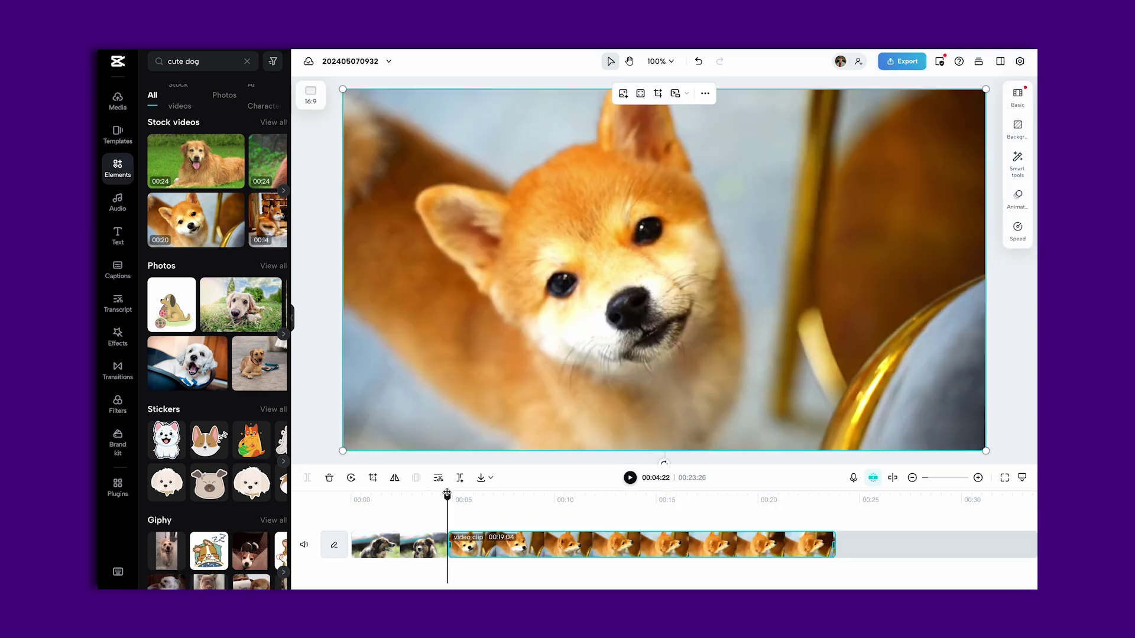
Step: Move the preview back into the first dog clip and select that clip
{"action": "left_click_drag", "start_coordinate": [447, 494], "coordinate": [642, 509]}
{"action": "left_click", "coordinate": [419, 545]}
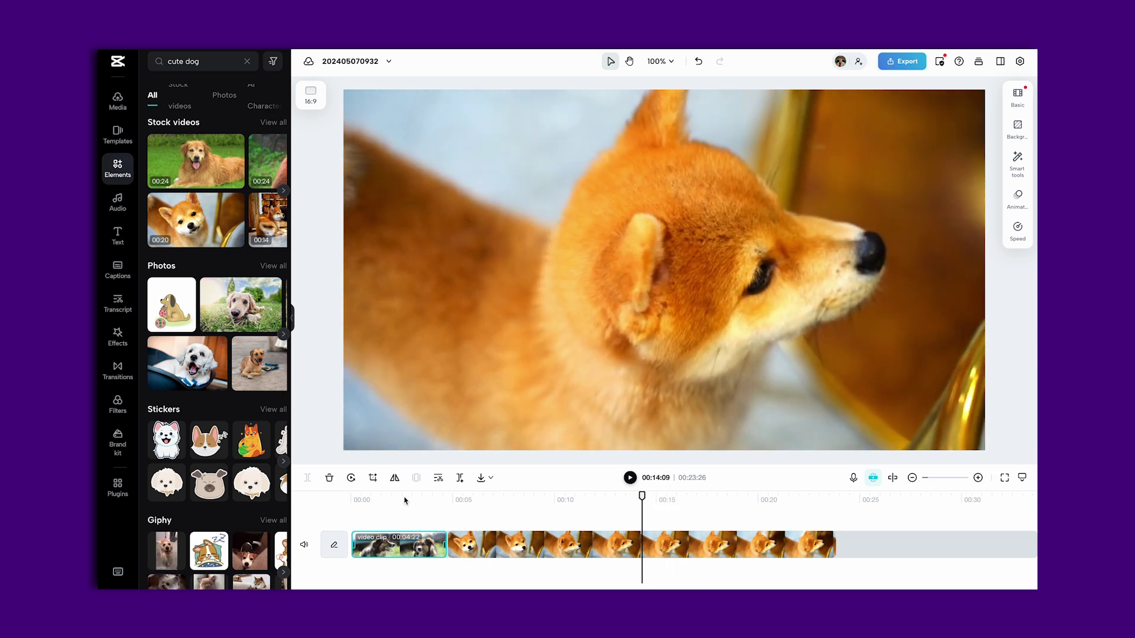
Step: Trim the shiba clip's end to 00:04:03 so the project totals 00:08:25
{"action": "left_click", "coordinate": [665, 551]}
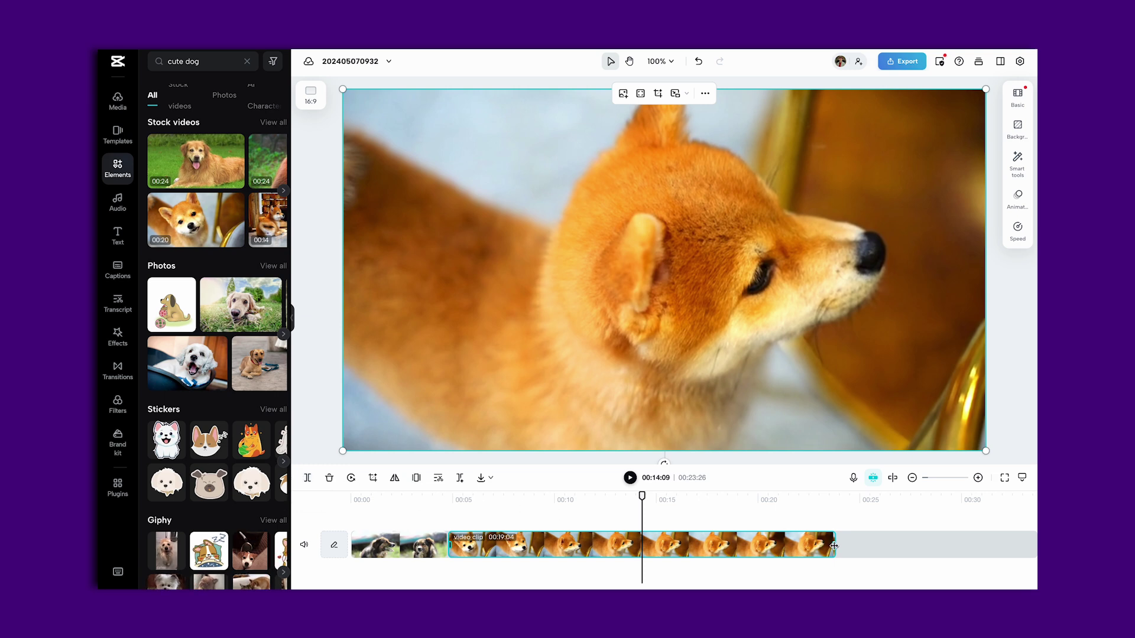
{"action": "left_click_drag", "start_coordinate": [829, 551], "coordinate": [643, 549]}
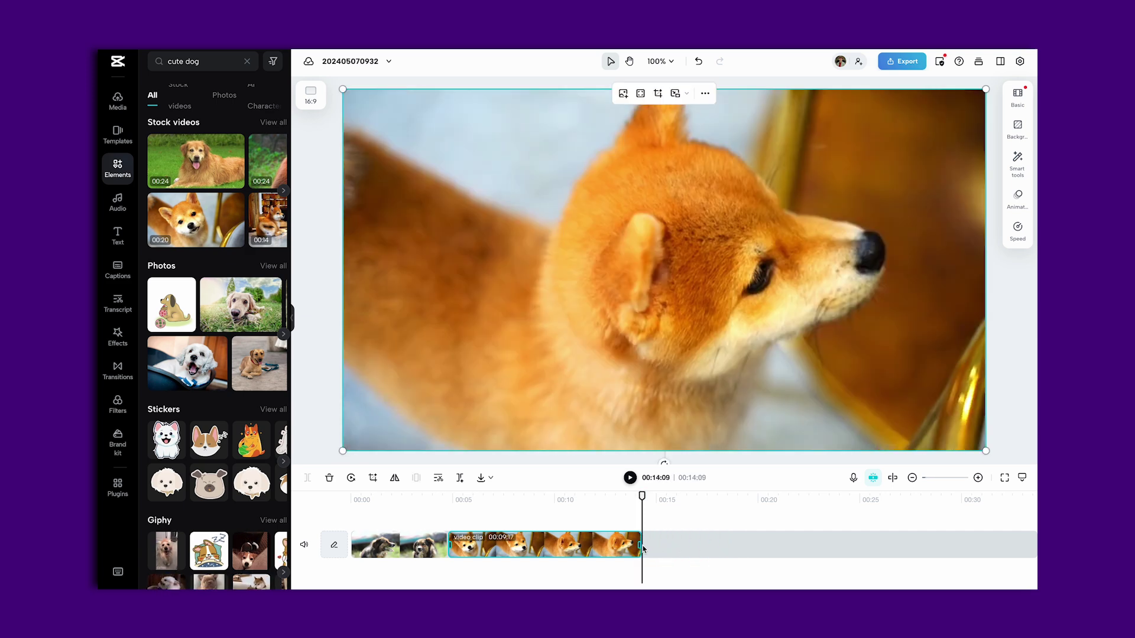
{"action": "left_click_drag", "start_coordinate": [640, 495], "coordinate": [632, 495]}
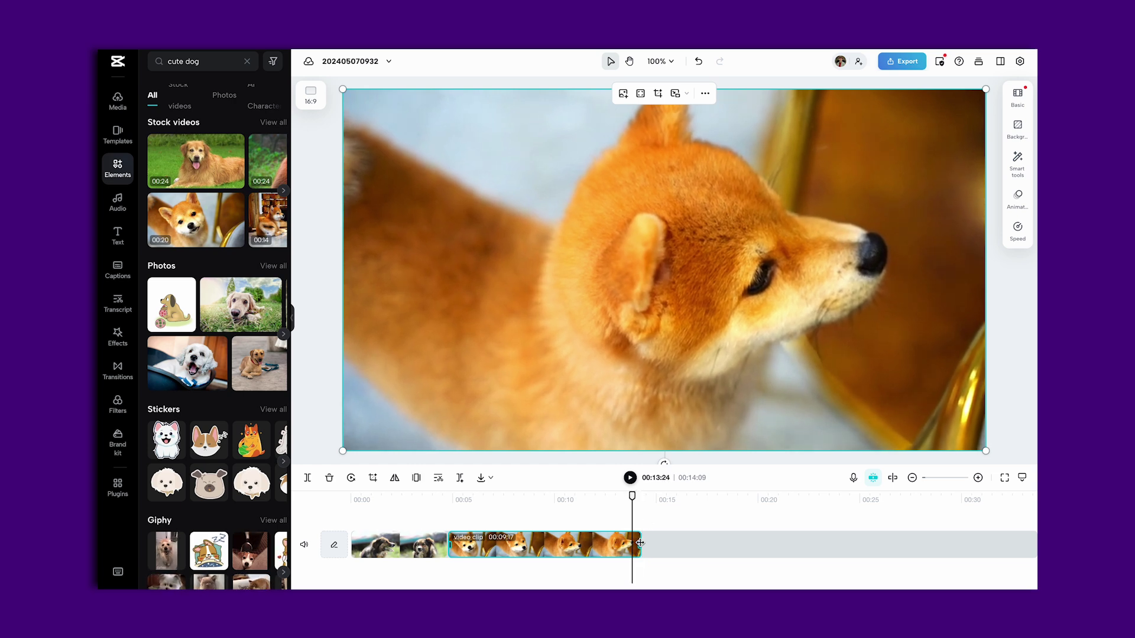
{"action": "left_click_drag", "start_coordinate": [640, 542], "coordinate": [532, 551]}
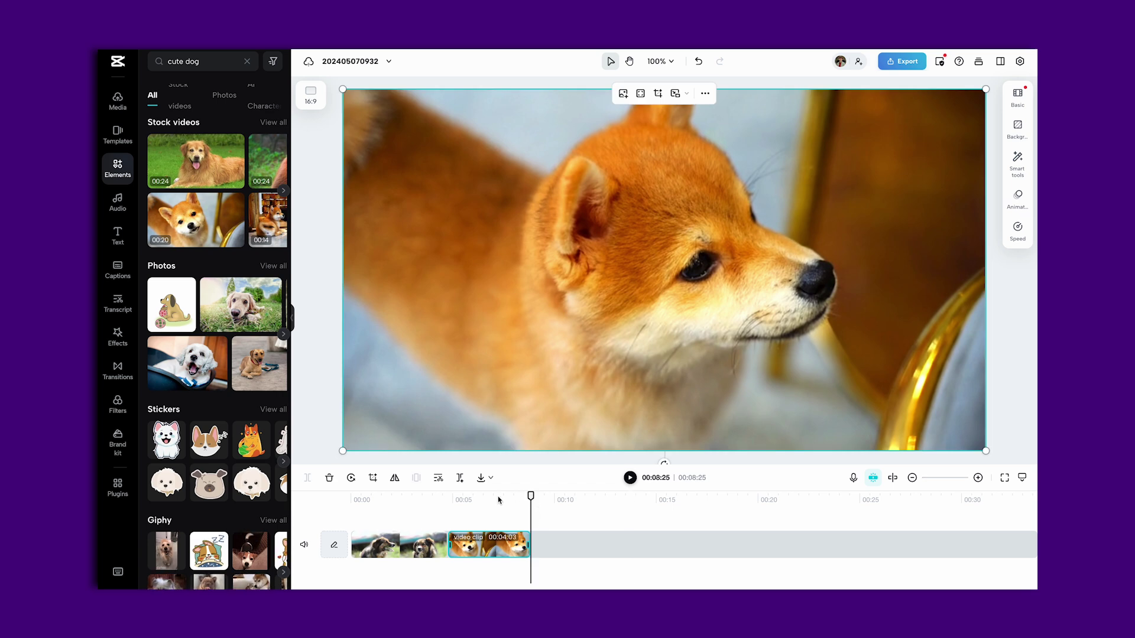
{"action": "left_click_drag", "start_coordinate": [498, 500], "coordinate": [411, 495]}
{"action": "left_click", "coordinate": [418, 541]}
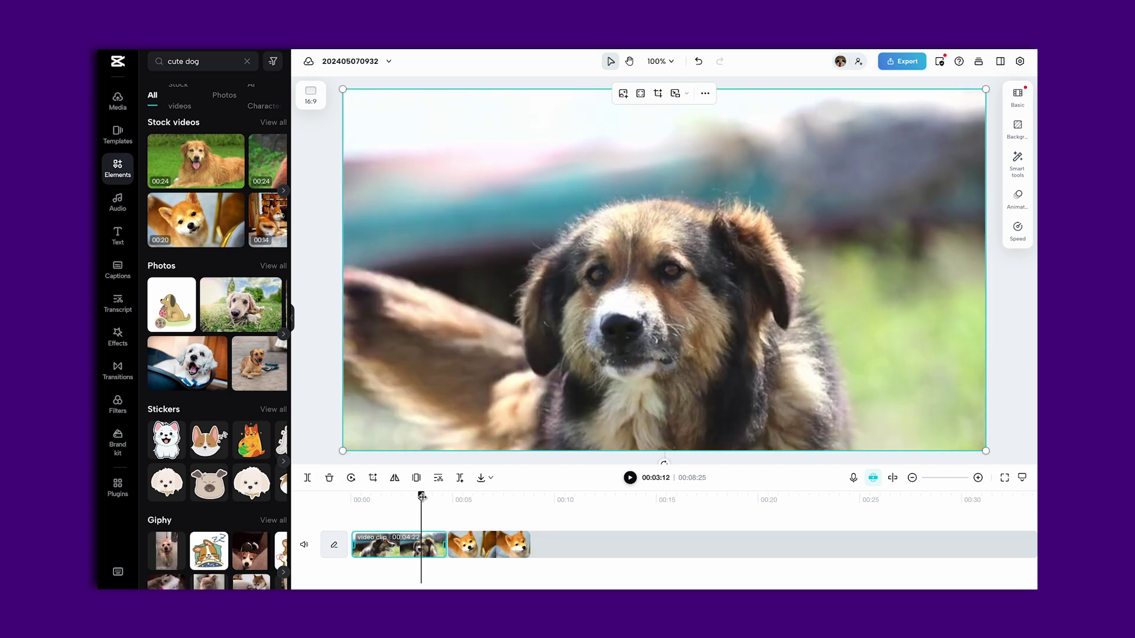
{"action": "left_click_drag", "start_coordinate": [442, 496], "coordinate": [351, 509]}
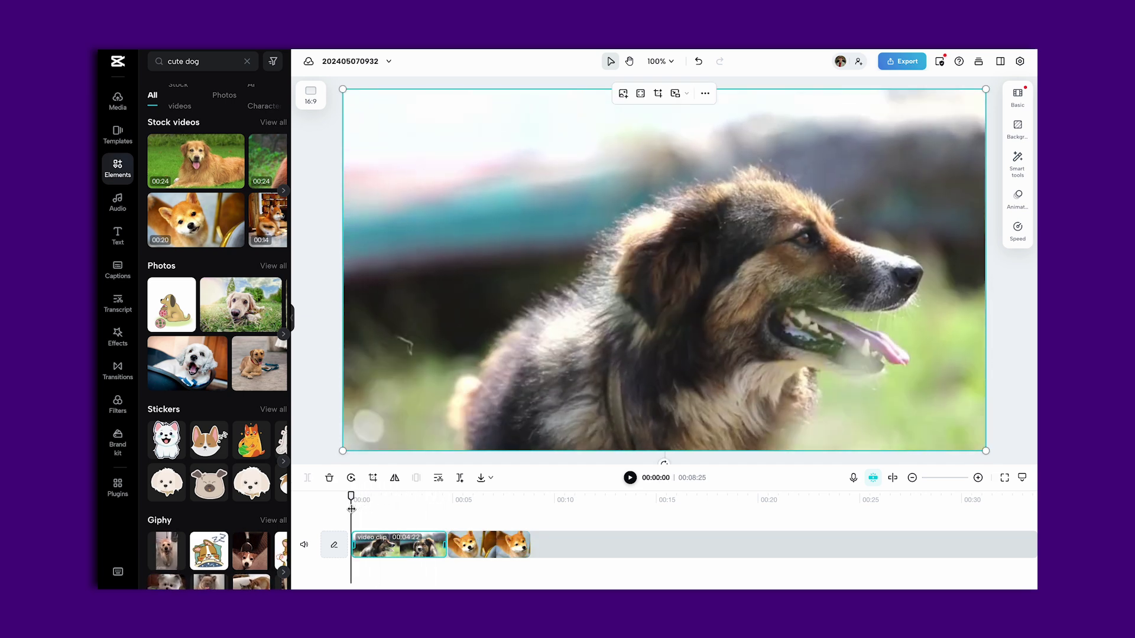
{"action": "key", "text": "space"}
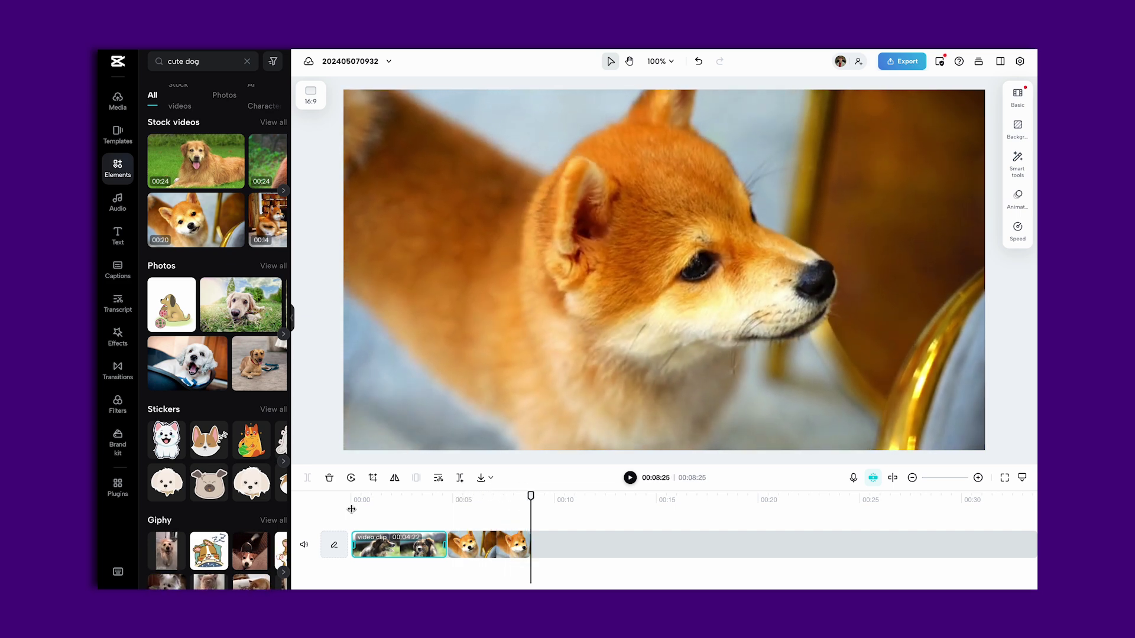
Step: Search for 'cute cat' and add the orange cat clip after the shiba clip
{"action": "left_click", "coordinate": [246, 61]}
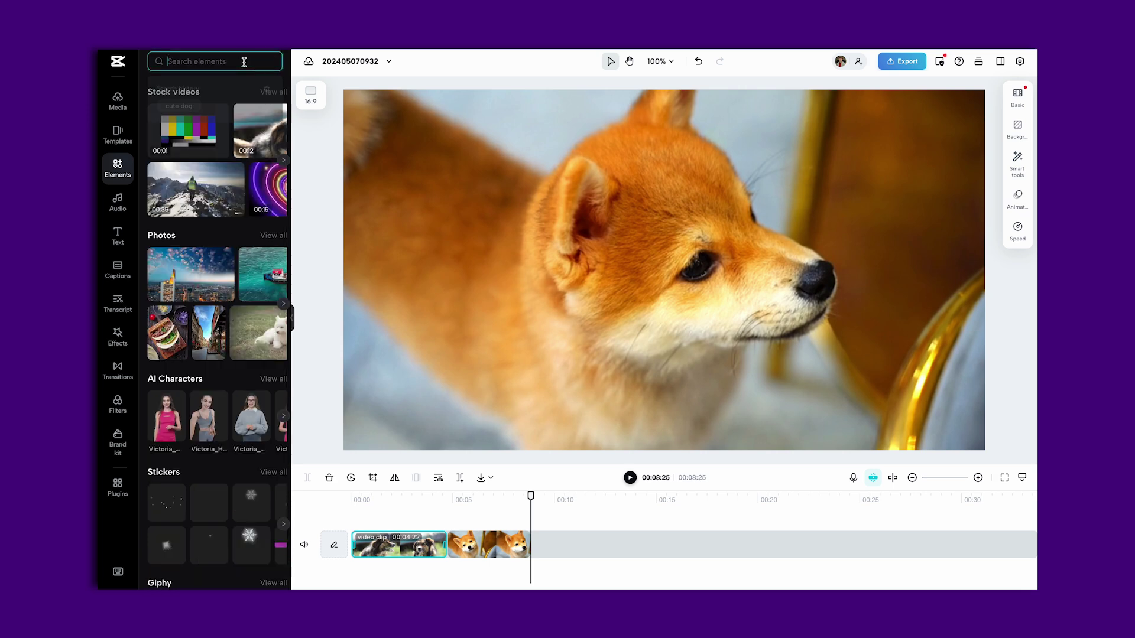
{"action": "type", "text": "c"}
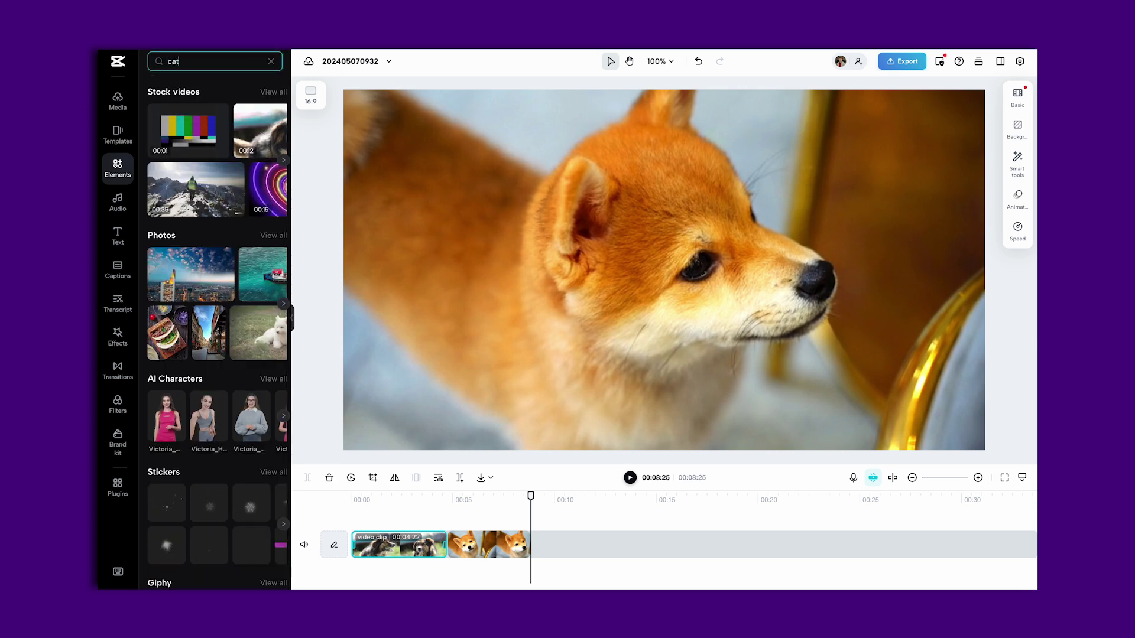
{"action": "type", "text": "at"}
{"action": "key", "text": "BackSpace"}
{"action": "key", "text": "BackSpace"}
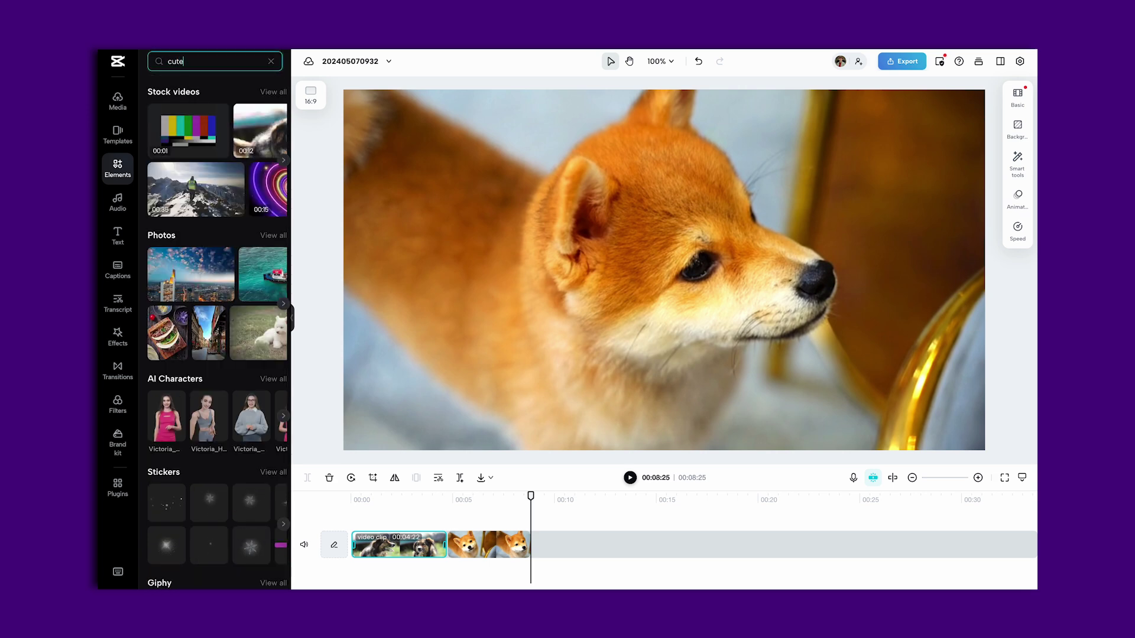
{"action": "type", "text": "ute cat"}
{"action": "key", "text": "Return"}
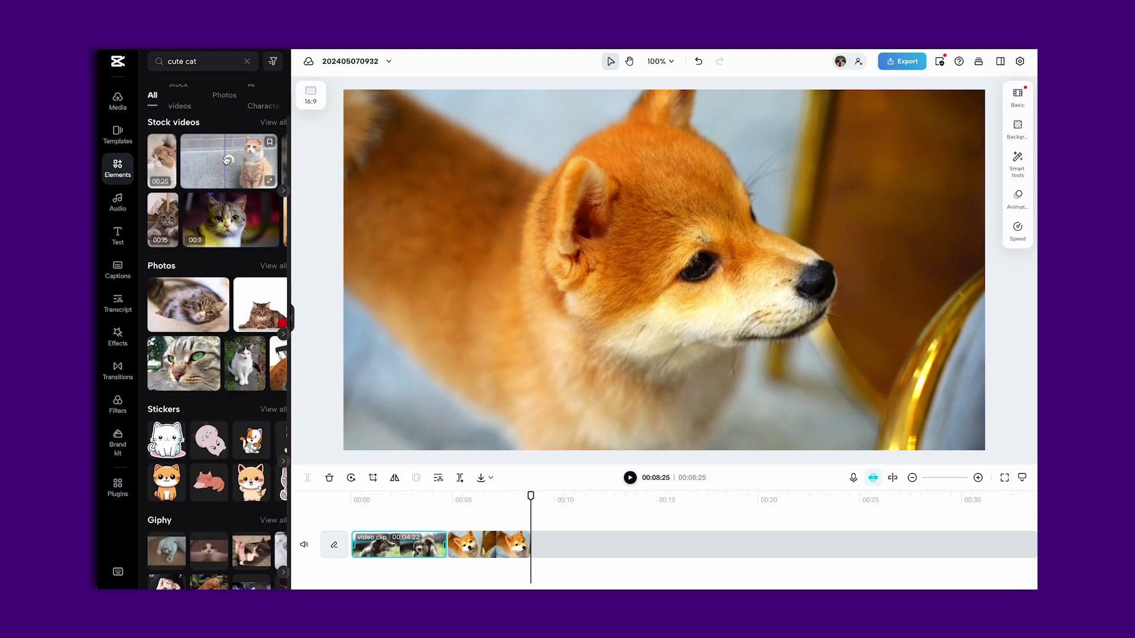
{"action": "left_click_drag", "start_coordinate": [226, 160], "coordinate": [566, 553]}
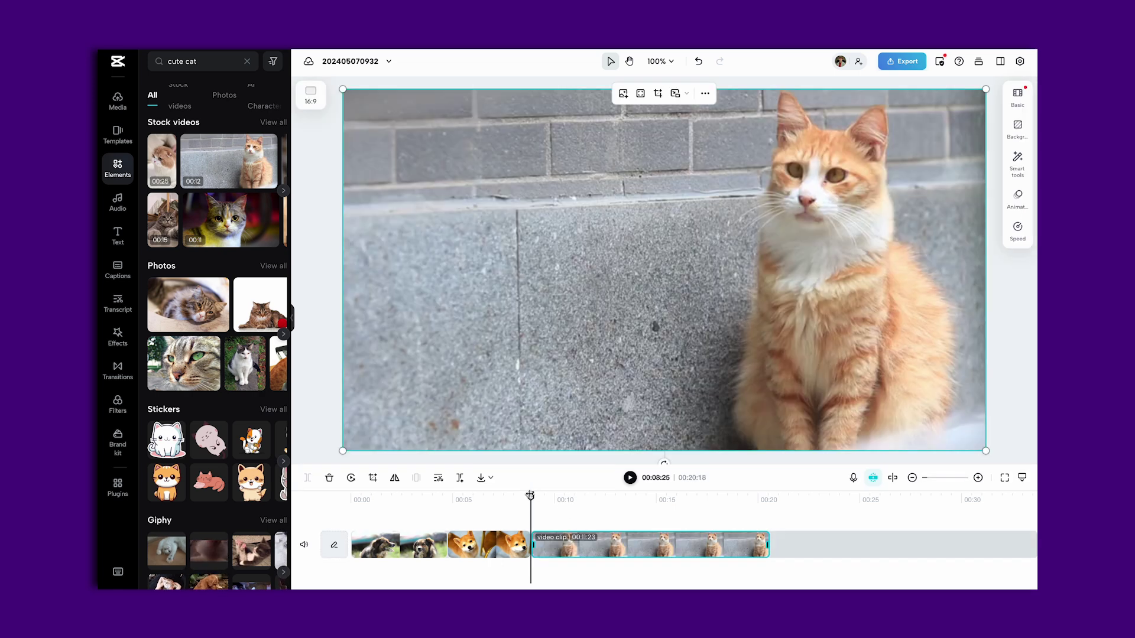
Step: Split the cat clip and delete its end, so the video runs 00:13:05
{"action": "left_click_drag", "start_coordinate": [530, 496], "coordinate": [616, 497]}
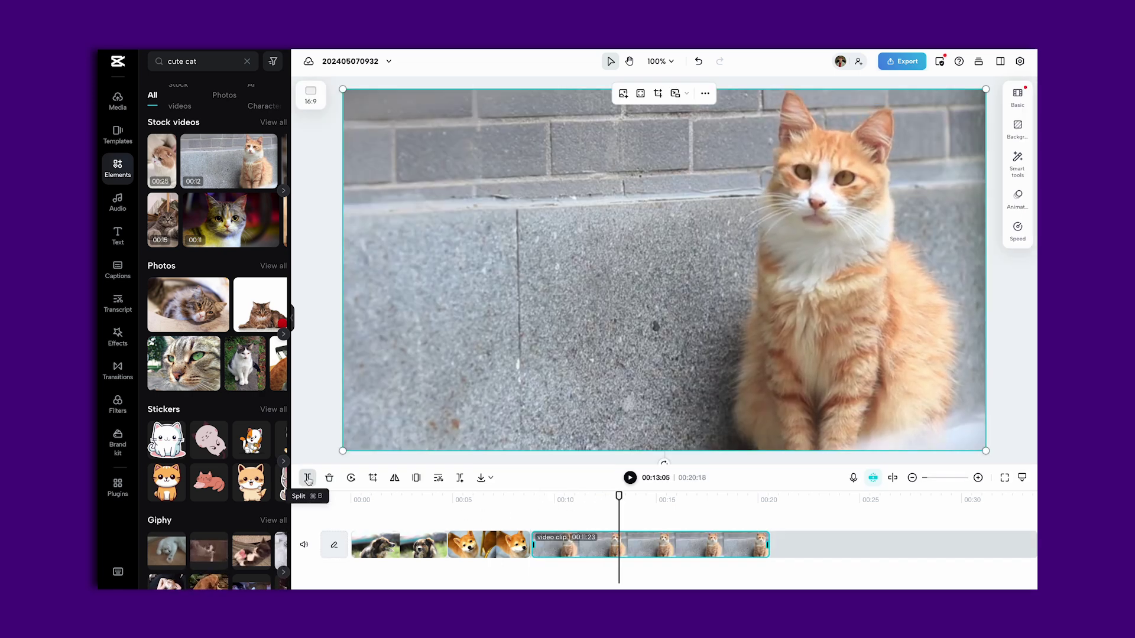
{"action": "left_click", "coordinate": [308, 478]}
{"action": "left_click", "coordinate": [712, 541]}
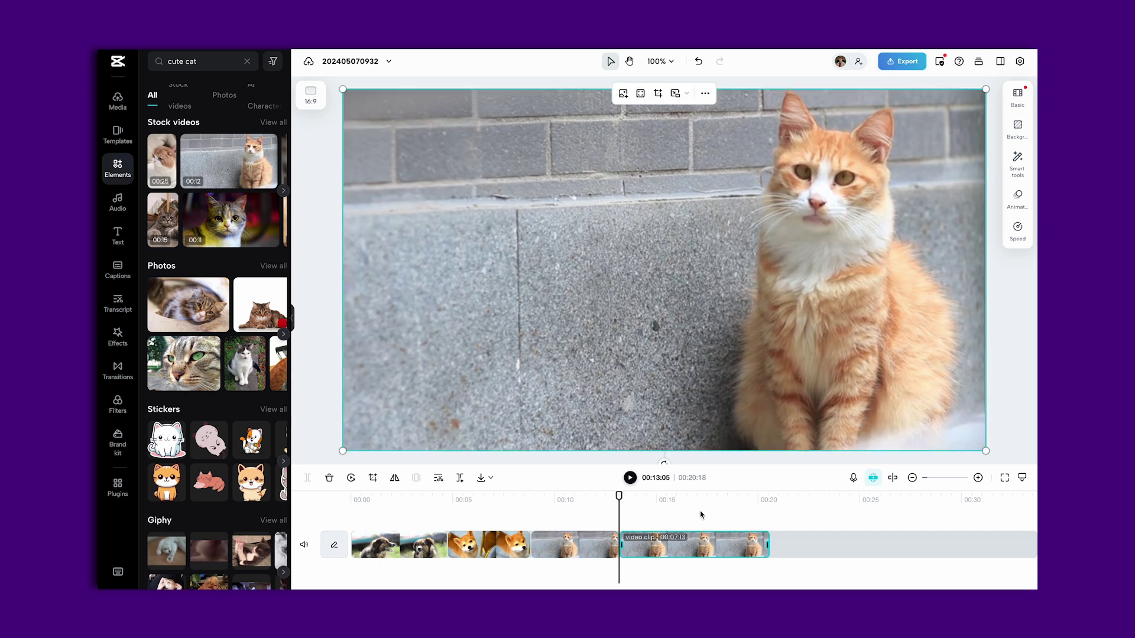
{"action": "key", "text": "Delete"}
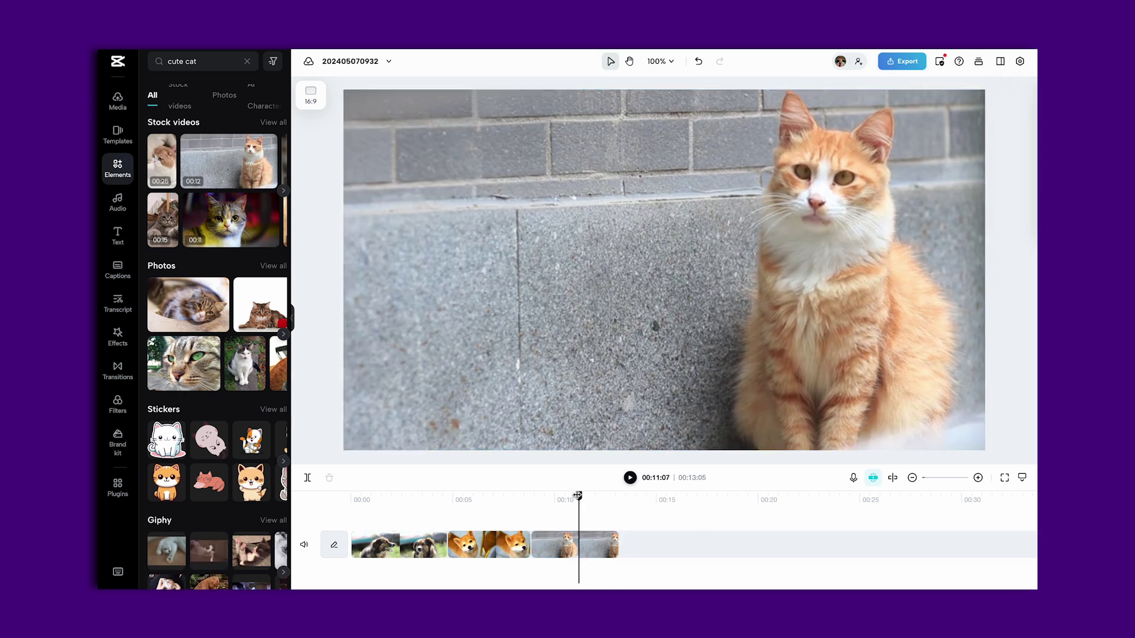
{"action": "left_click_drag", "start_coordinate": [577, 495], "coordinate": [577, 520]}
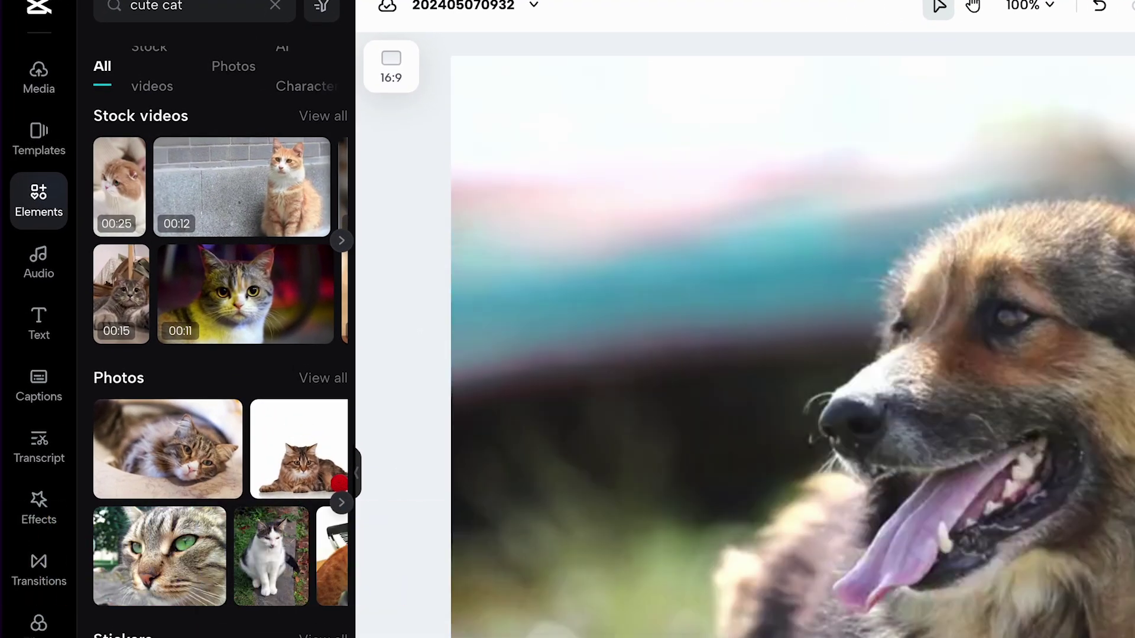
Step: Add Mix transitions at the dog-to-Shiba and Shiba-to-cat junctions
{"action": "left_click", "coordinate": [34, 573]}
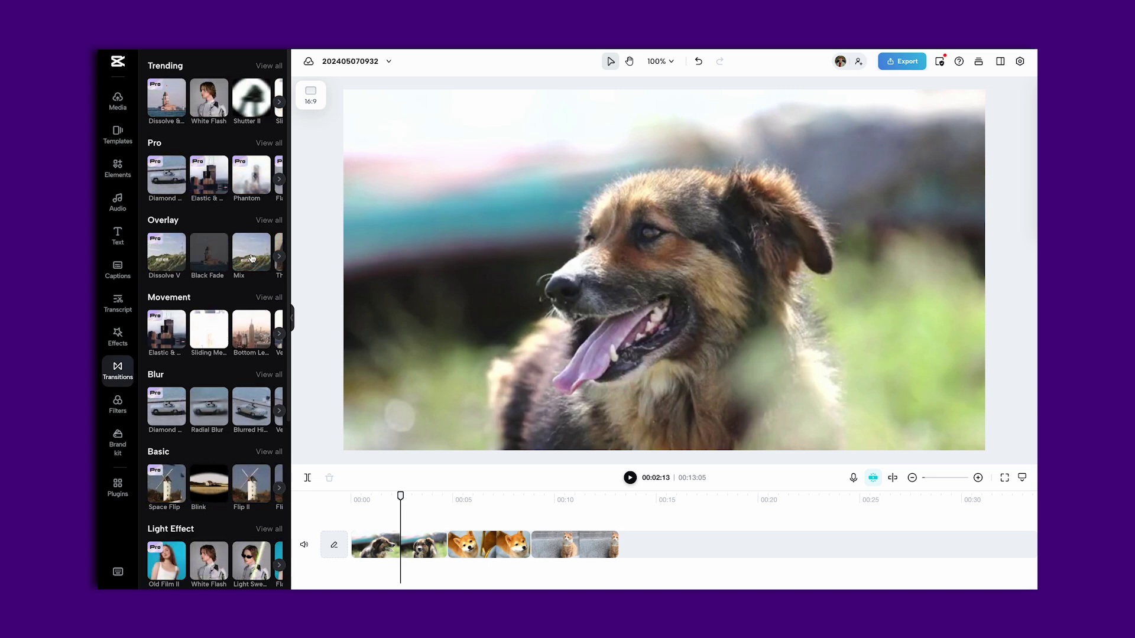
{"action": "left_click", "coordinate": [252, 259]}
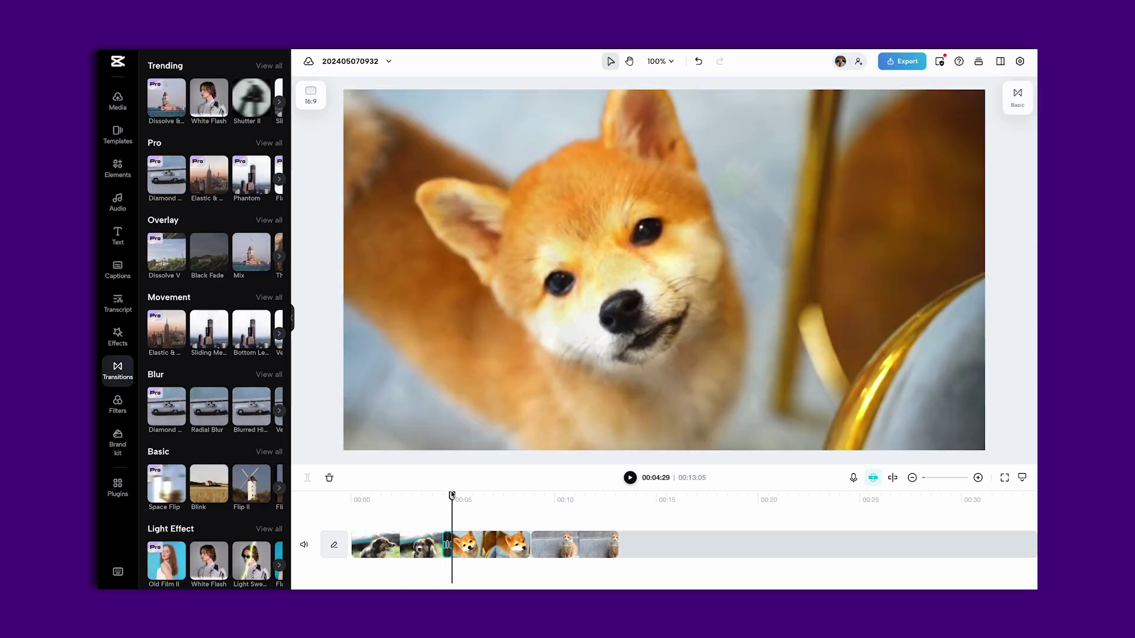
{"action": "left_click_drag", "start_coordinate": [451, 497], "coordinate": [530, 495]}
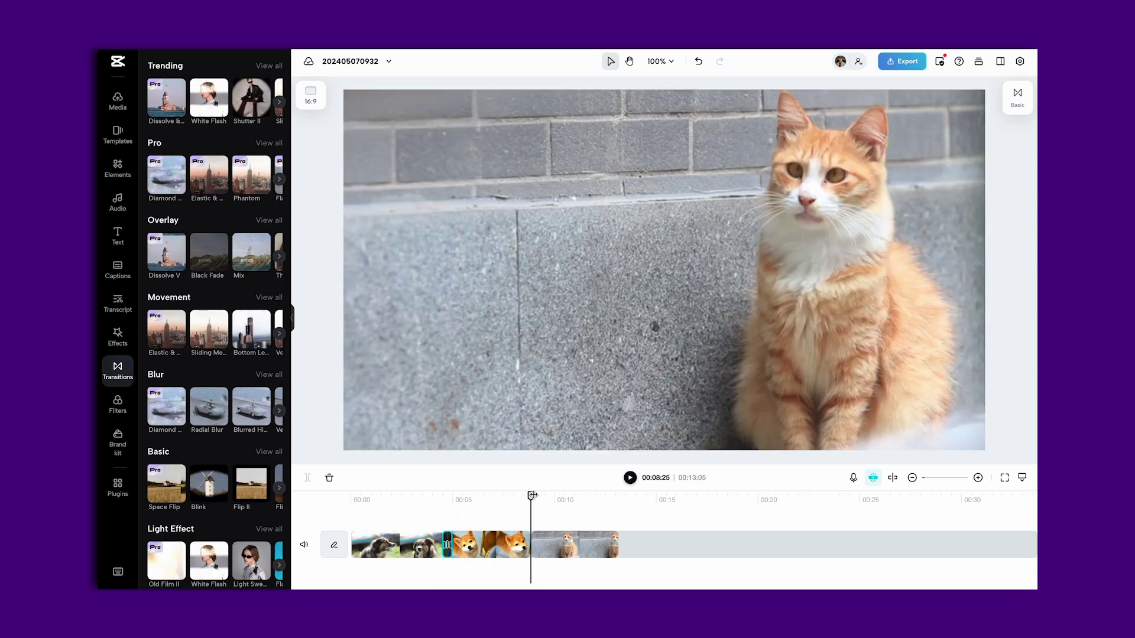
{"action": "left_click", "coordinate": [250, 258]}
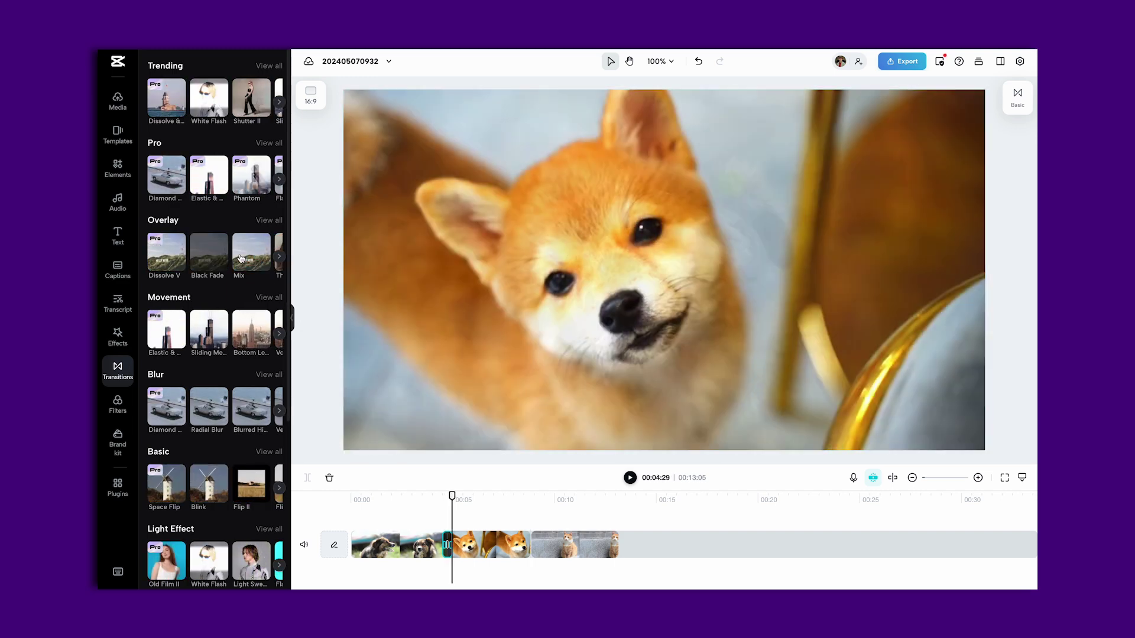
{"action": "mouse_move", "coordinate": [241, 257]}
{"action": "left_mouse_down"}
{"action": "mouse_move", "coordinate": [534, 394]}
{"action": "mouse_move", "coordinate": [578, 481]}
{"action": "mouse_move", "coordinate": [538, 499]}
{"action": "mouse_move", "coordinate": [535, 524]}
{"action": "mouse_move", "coordinate": [463, 500]}
{"action": "mouse_move", "coordinate": [352, 495]}
{"action": "left_mouse_up"}
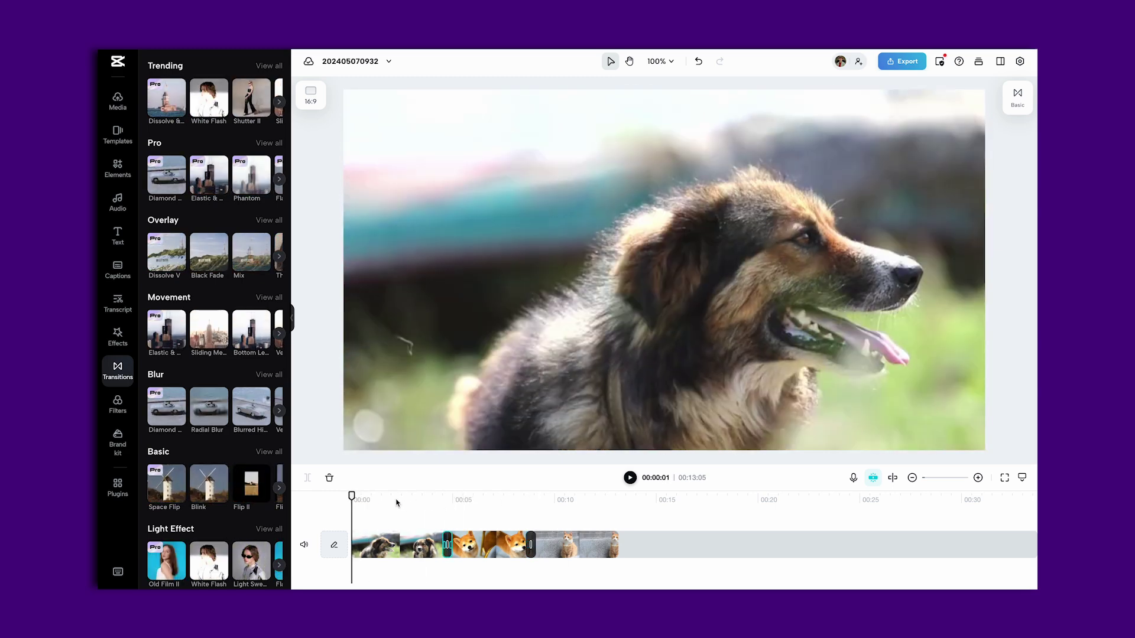
{"action": "key", "text": "space"}
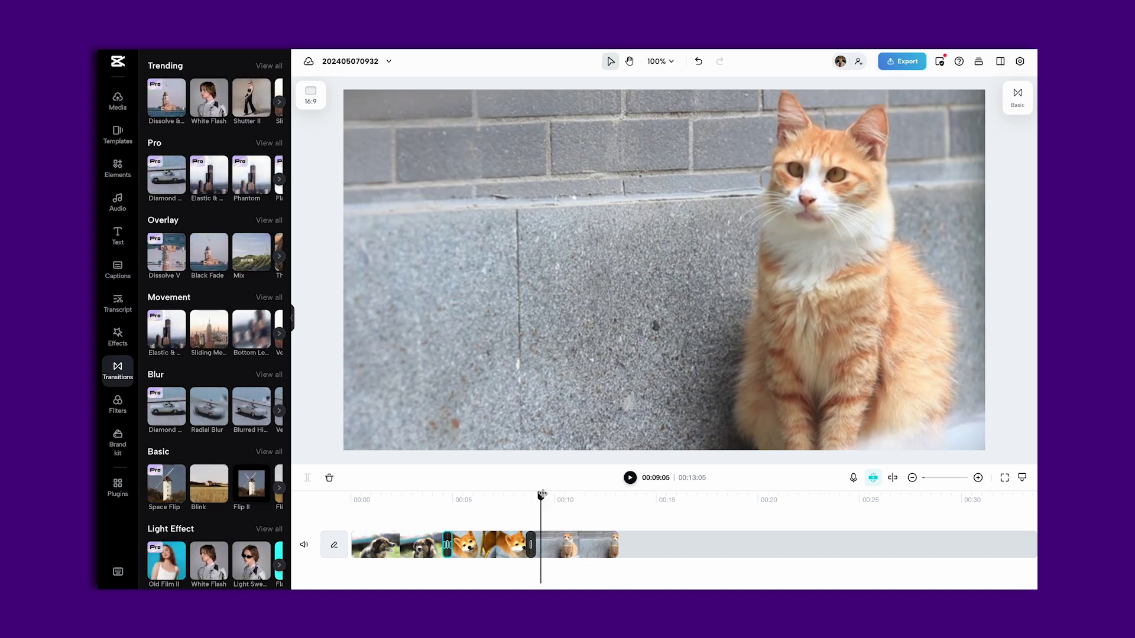
{"action": "left_click_drag", "start_coordinate": [541, 494], "coordinate": [574, 496]}
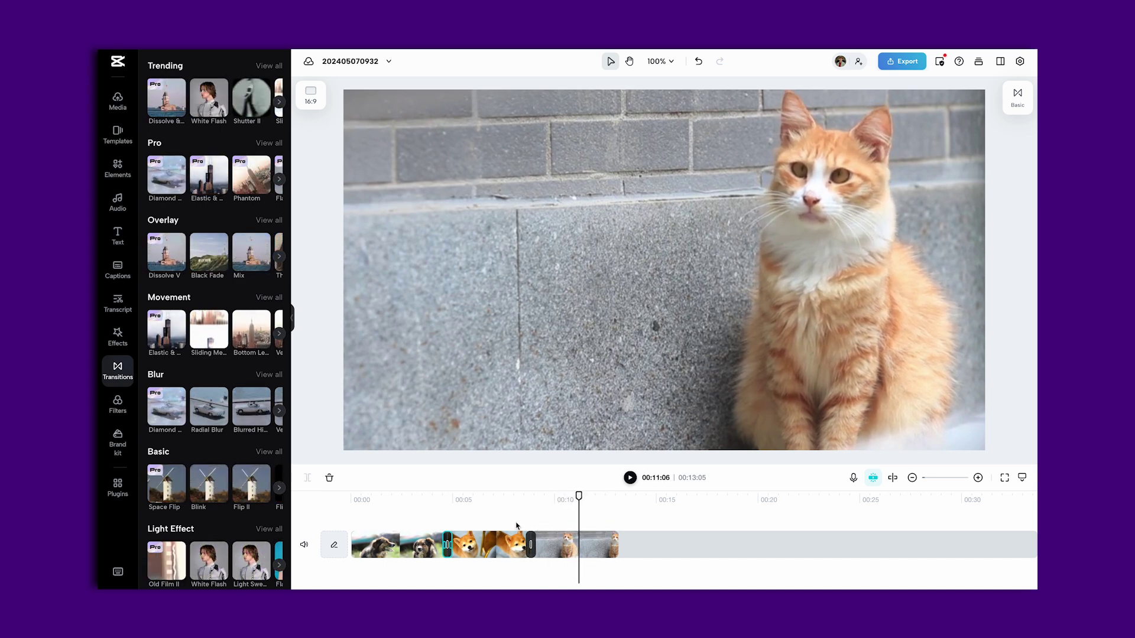
Step: Split the cat clip at 00:11:06 and delete its leftover end
{"action": "left_click", "coordinate": [564, 550]}
{"action": "left_click", "coordinate": [308, 479]}
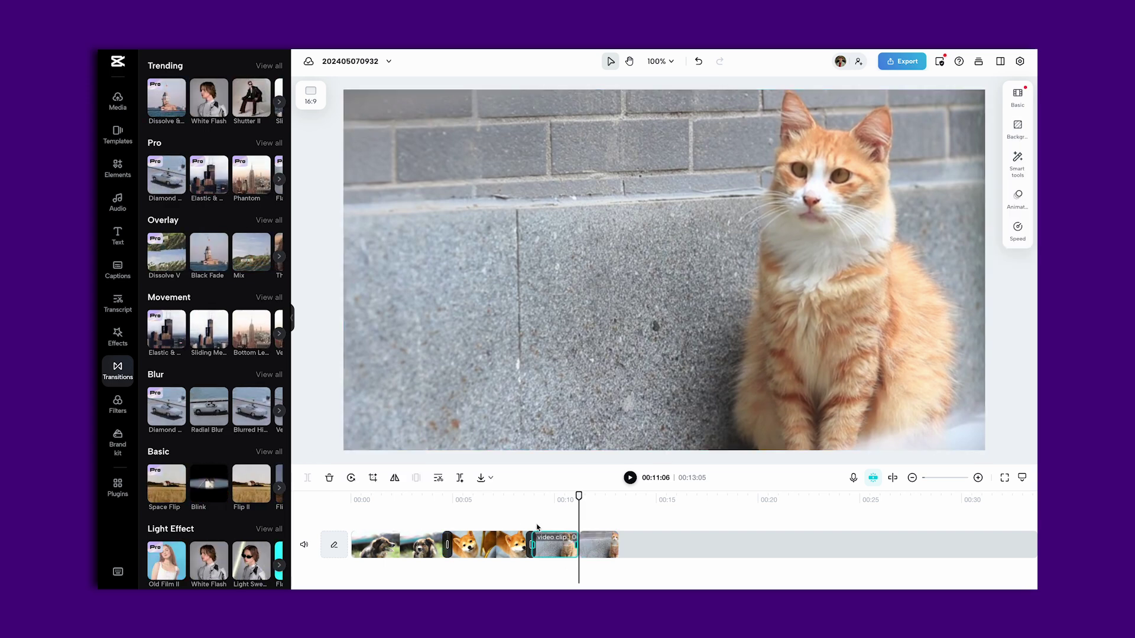
{"action": "left_click", "coordinate": [602, 548]}
{"action": "key", "text": "Delete"}
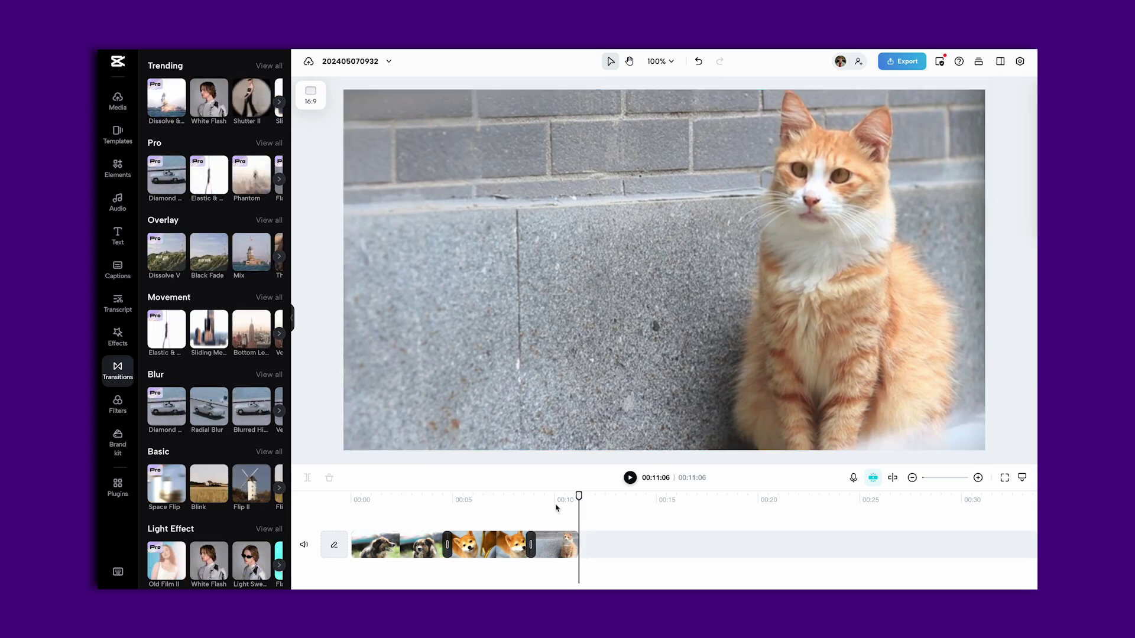
Step: Split the Shiba clip at 00:07:05 and delete the part after the cut
{"action": "left_click", "coordinate": [497, 499]}
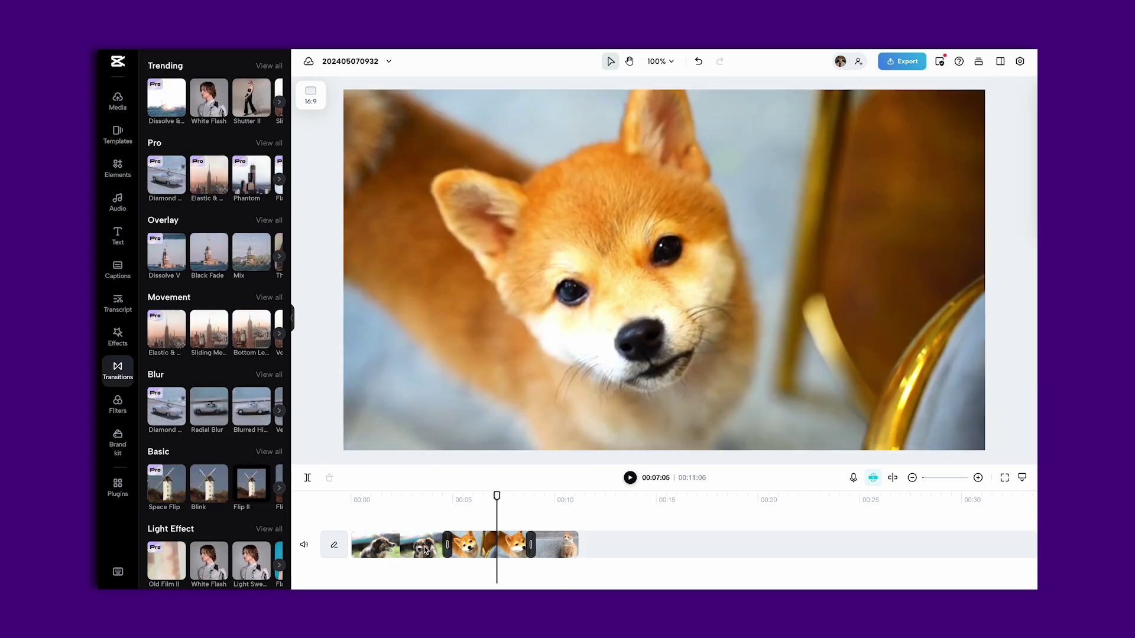
{"action": "left_click", "coordinate": [473, 547]}
{"action": "left_click", "coordinate": [308, 478]}
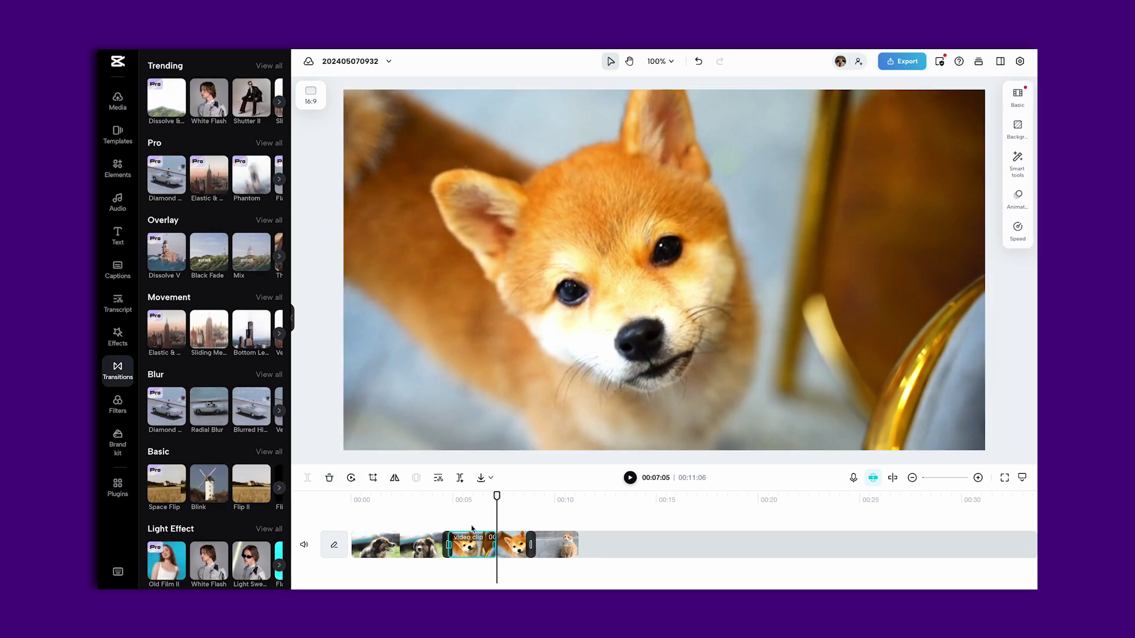
{"action": "left_click", "coordinate": [514, 551]}
{"action": "key", "text": "Delete"}
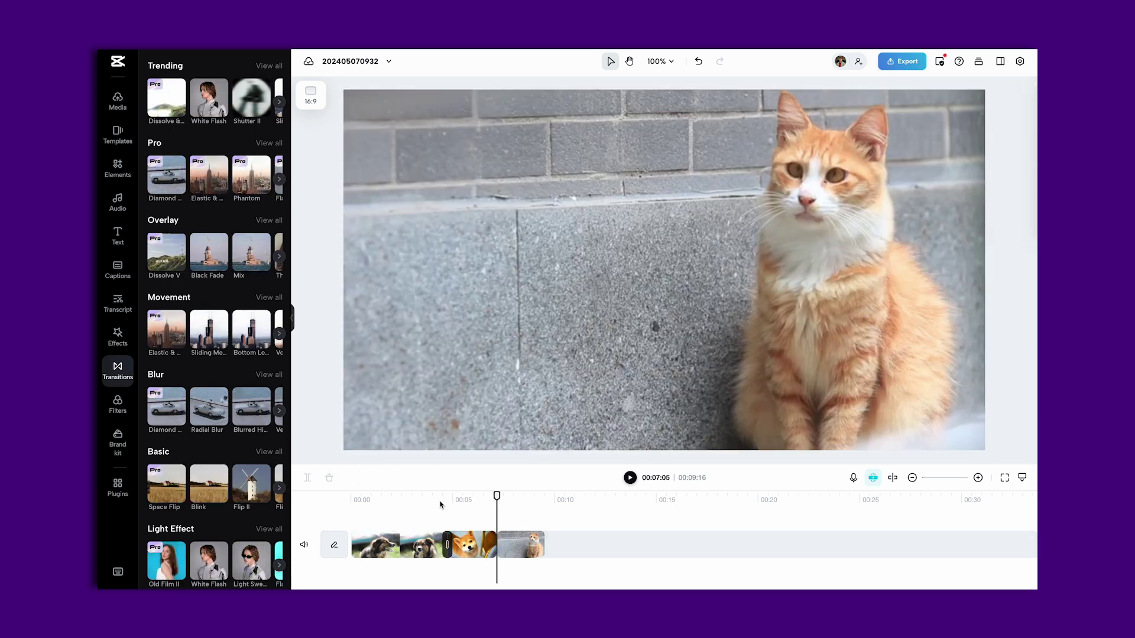
Step: Delete the second dog clip, bringing the montage down to 00:07:07
{"action": "left_click", "coordinate": [419, 499]}
{"action": "left_click_drag", "start_coordinate": [411, 496], "coordinate": [400, 495]}
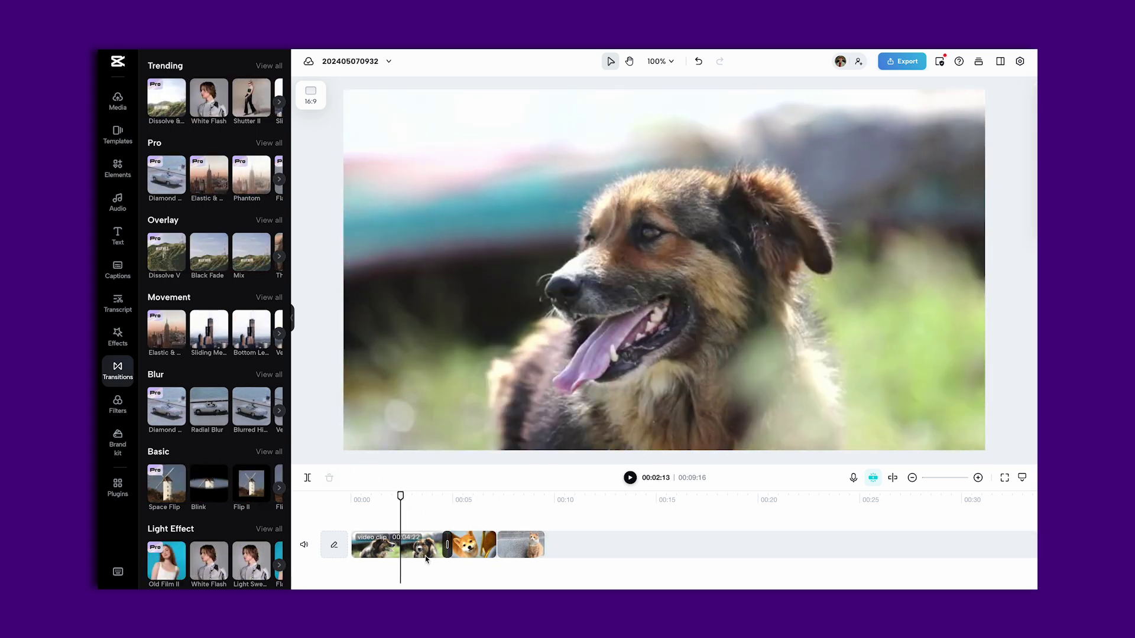
{"action": "left_click", "coordinate": [427, 551]}
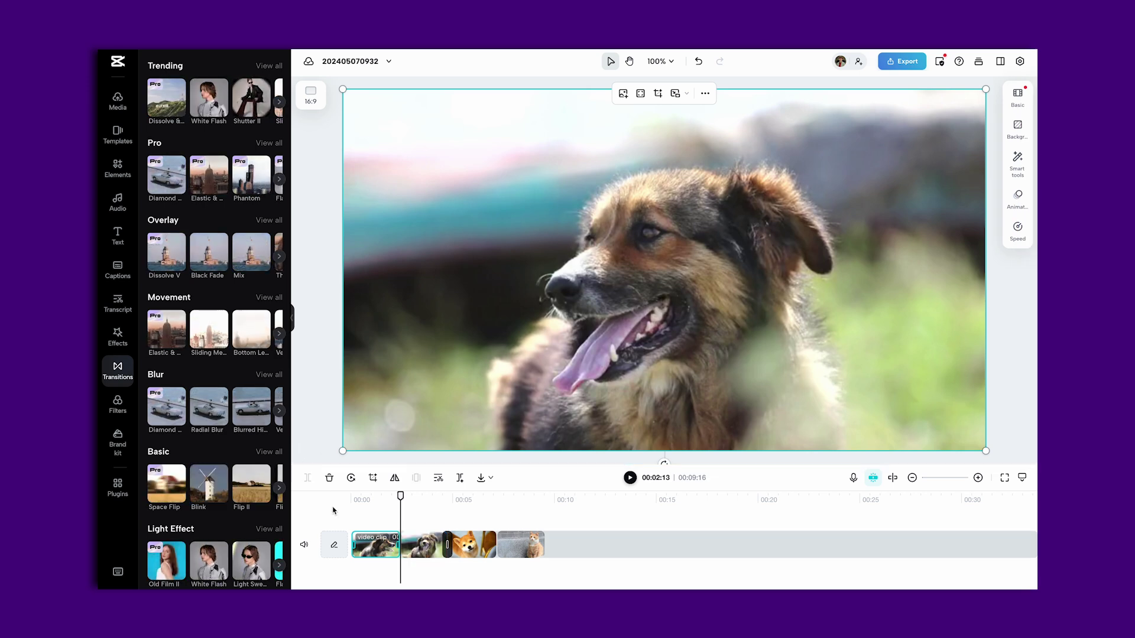
{"action": "left_click", "coordinate": [427, 553]}
{"action": "key", "text": "Delete"}
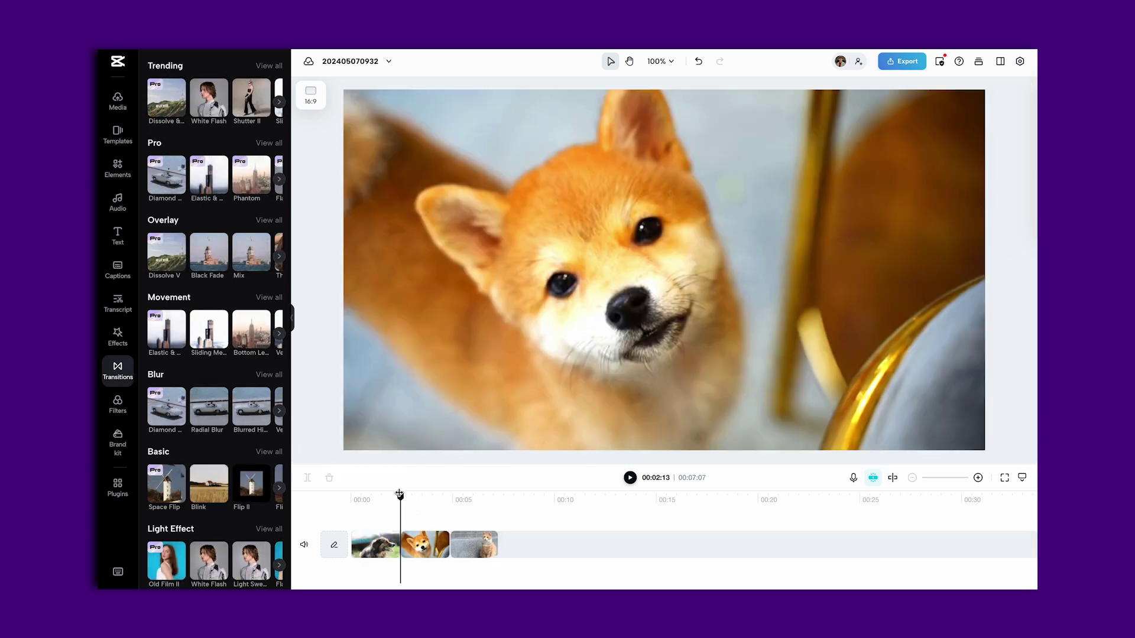
{"action": "mouse_move", "coordinate": [400, 494]}
{"action": "left_mouse_down"}
{"action": "mouse_move", "coordinate": [456, 495]}
{"action": "mouse_move", "coordinate": [378, 504]}
{"action": "mouse_move", "coordinate": [389, 504]}
{"action": "left_mouse_up"}
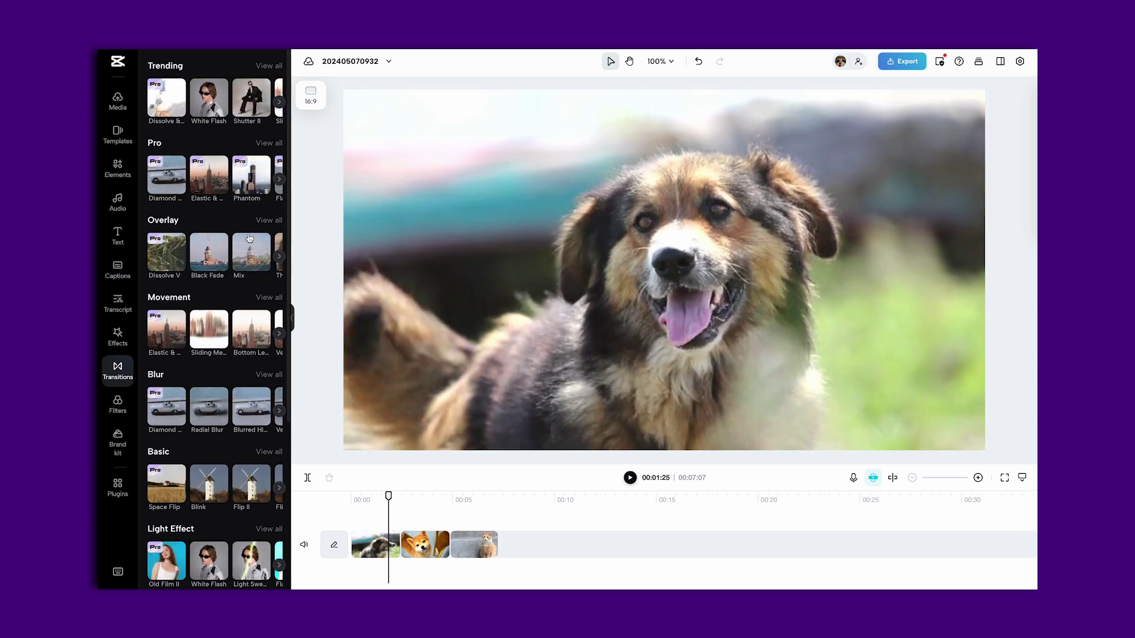
Step: Drop Overlay > Mix onto both the dog/Shiba and Shiba/cat junctions of the 00:07:07 montage
{"action": "left_click_drag", "start_coordinate": [245, 260], "coordinate": [412, 467]}
{"action": "left_click_drag", "start_coordinate": [395, 554], "coordinate": [397, 547]}
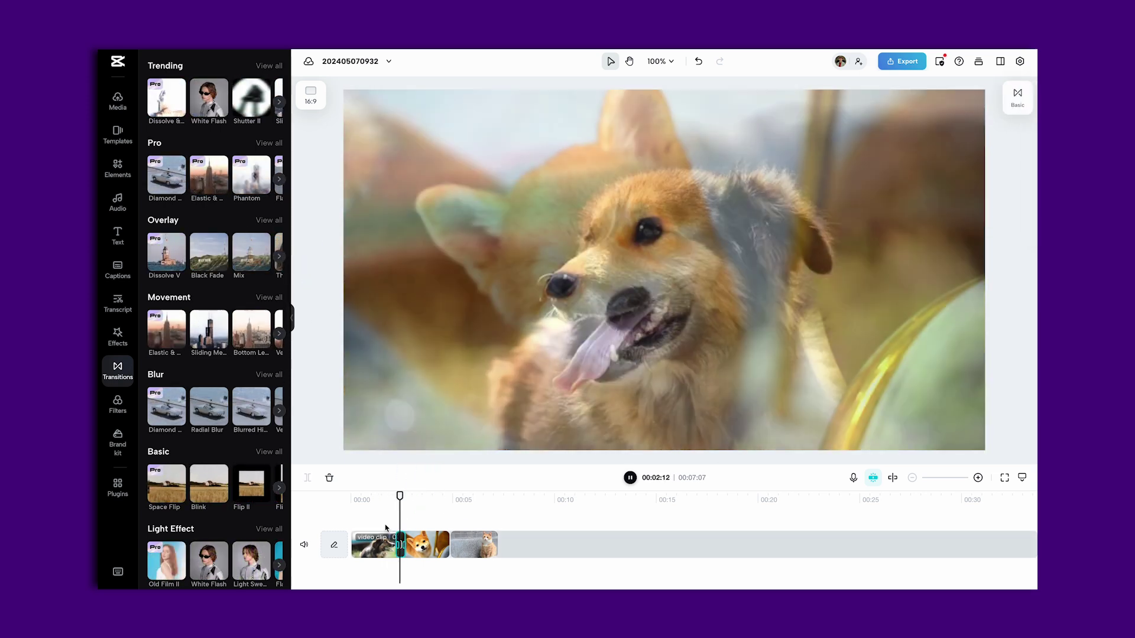
{"action": "left_click_drag", "start_coordinate": [247, 257], "coordinate": [451, 545]}
{"action": "left_click_drag", "start_coordinate": [414, 499], "coordinate": [341, 494]}
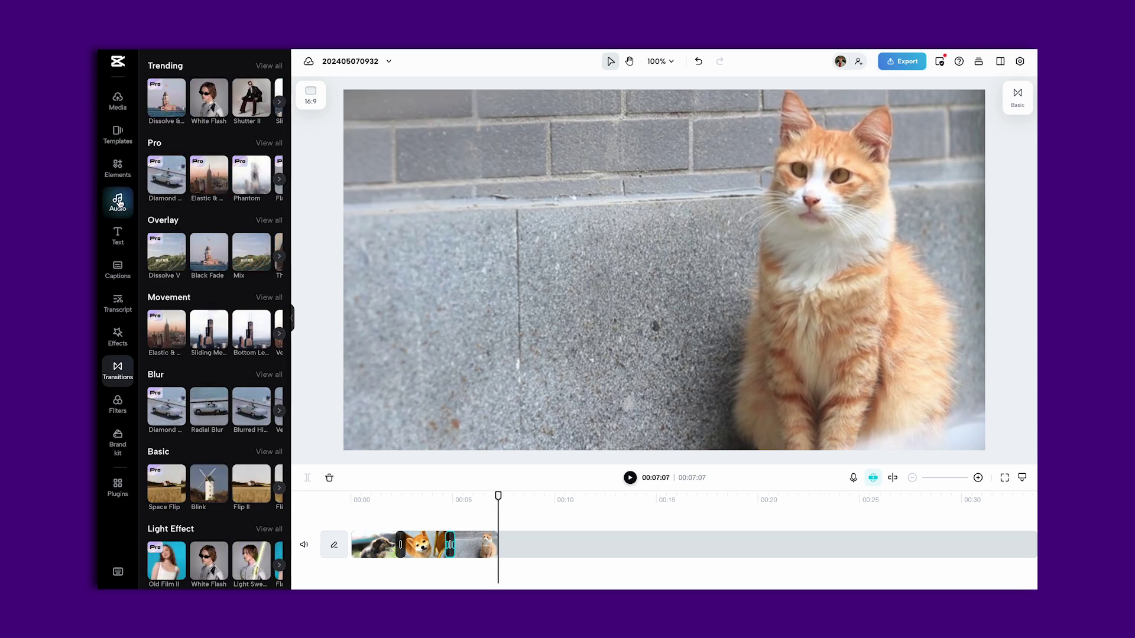
Step: Open the Audio panel and scroll through the Recommended music tracks
{"action": "left_click", "coordinate": [118, 203]}
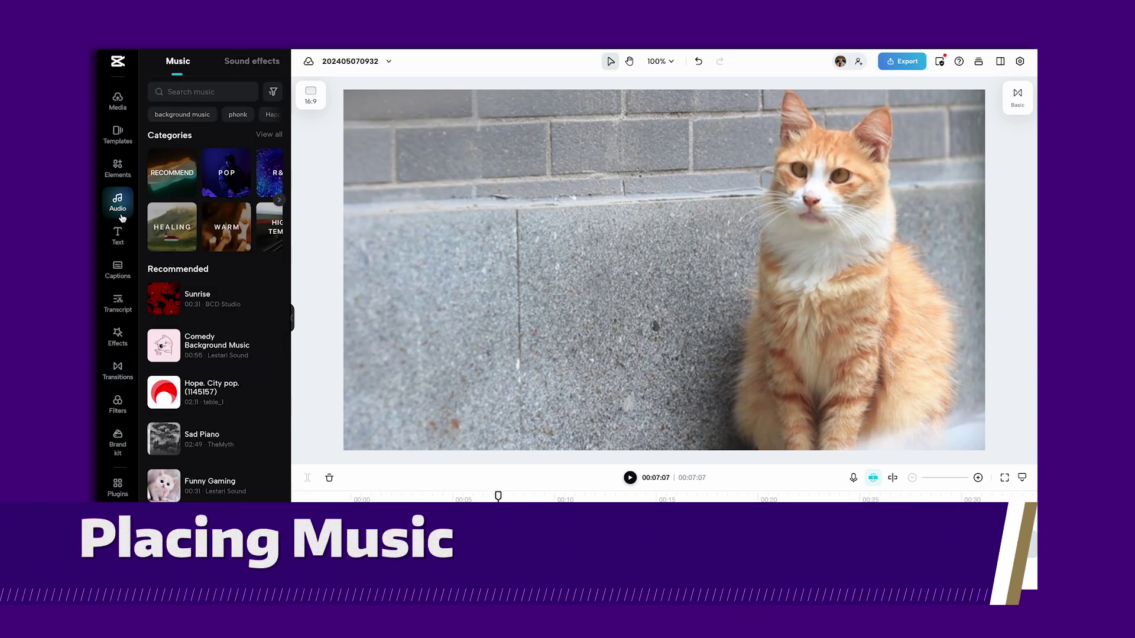
{"action": "mouse_move", "coordinate": [221, 355]}
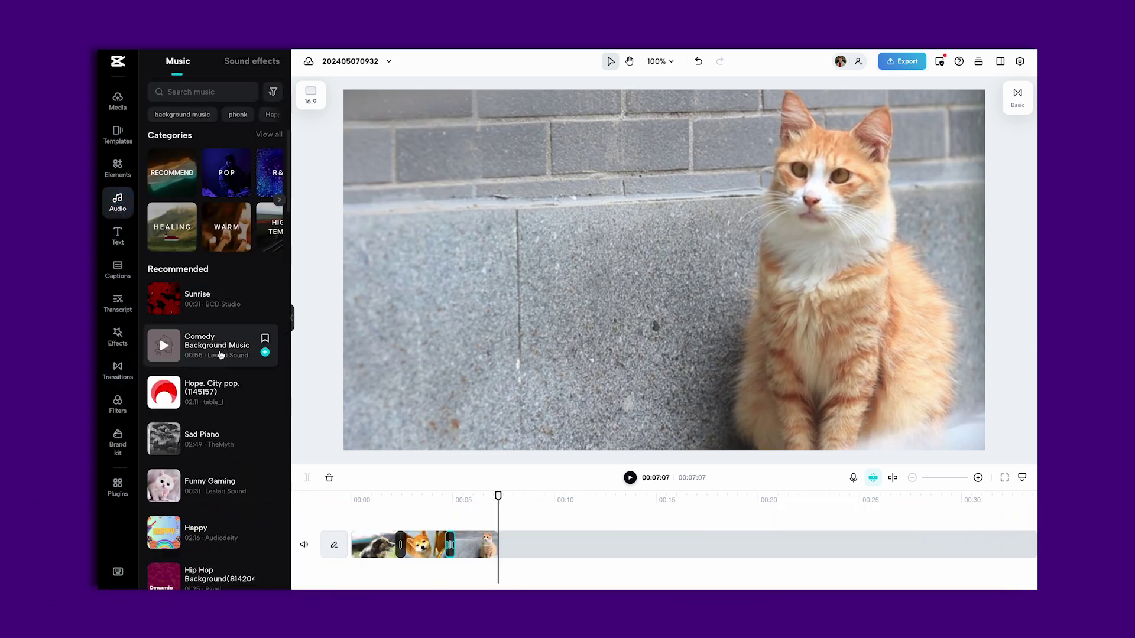
{"action": "scroll", "coordinate": [220, 355], "scroll_direction": "down", "scroll_amount": 3}
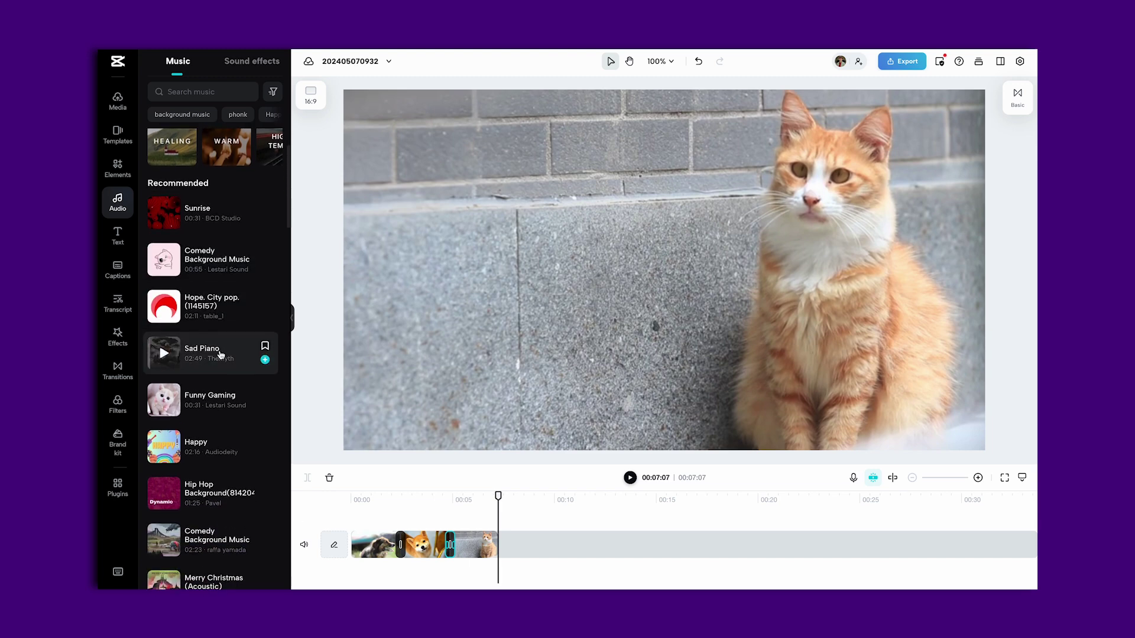
{"action": "scroll", "coordinate": [220, 354], "scroll_direction": "down", "scroll_amount": 4}
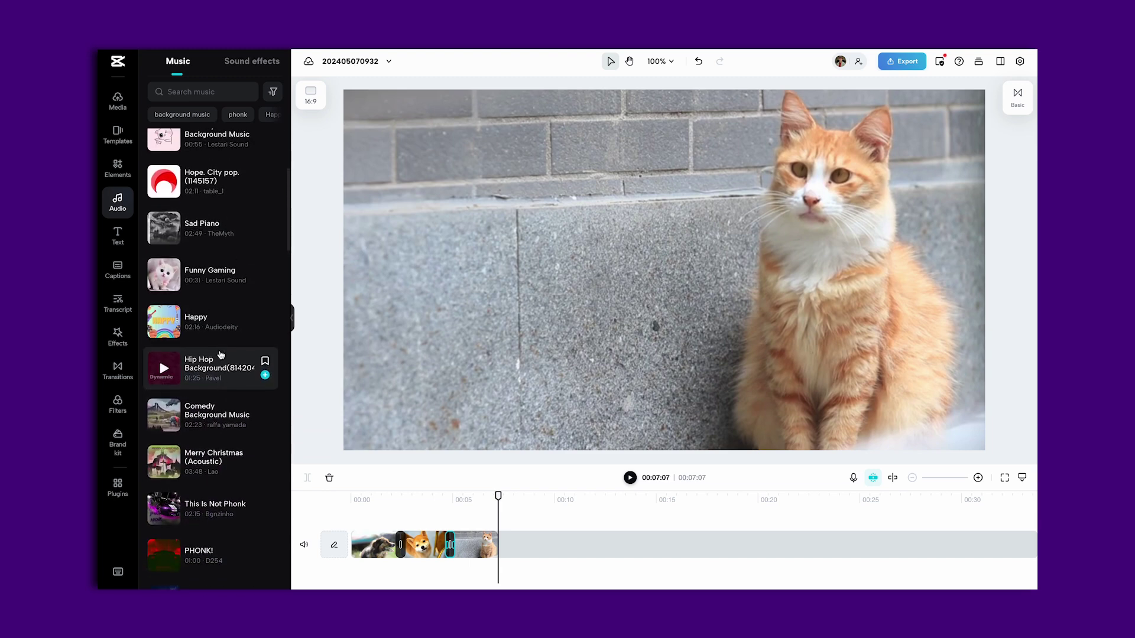
{"action": "scroll", "coordinate": [220, 355], "scroll_direction": "up", "scroll_amount": 7}
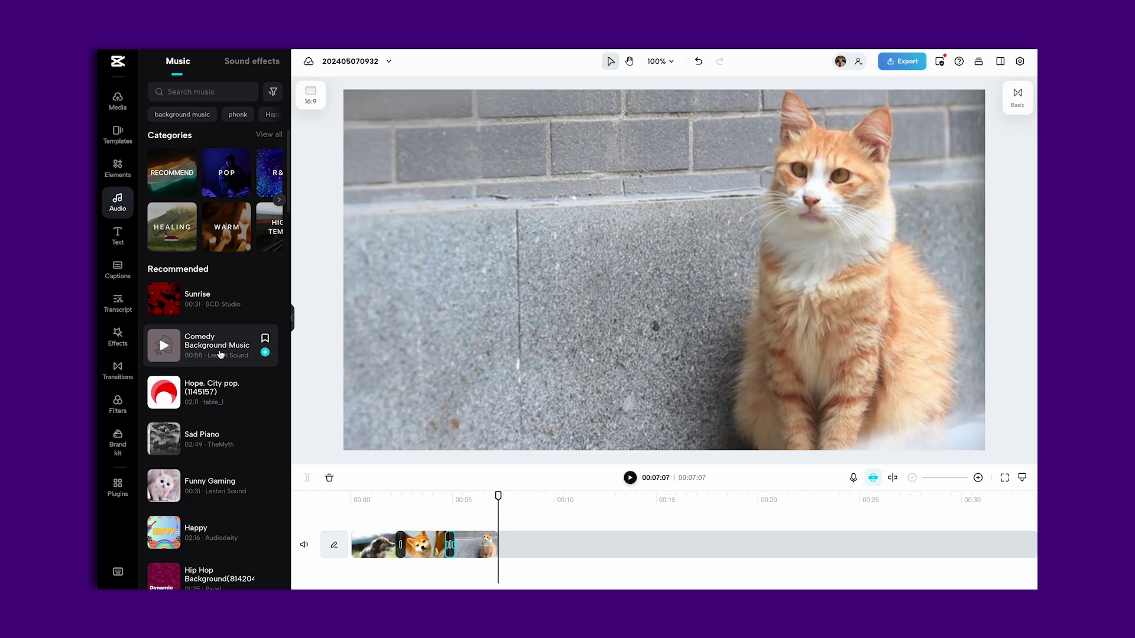
Step: Preview the 00:31 Sunrise track and place it on the timeline below the three video clips
{"action": "left_click", "coordinate": [164, 300]}
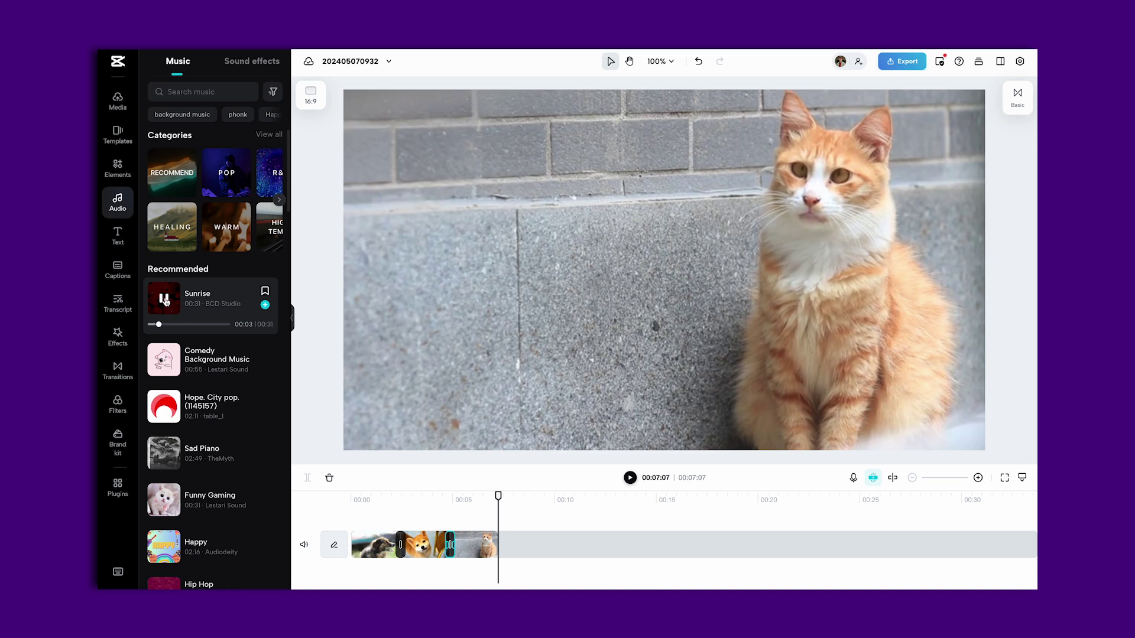
{"action": "left_click_drag", "start_coordinate": [212, 303], "coordinate": [354, 576]}
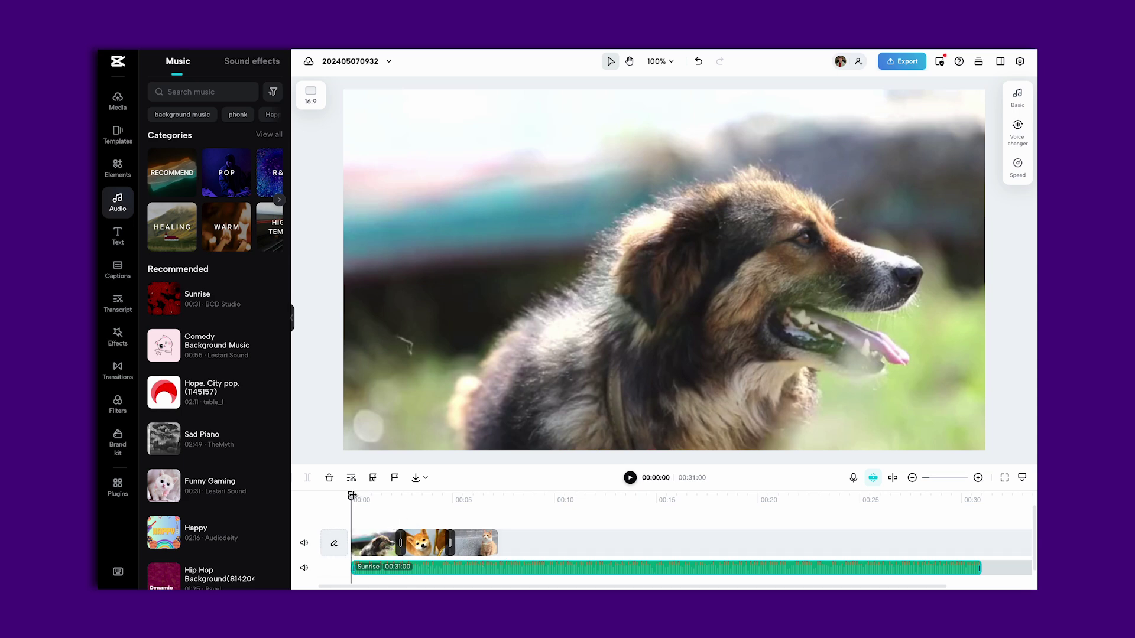
{"action": "key", "text": "space"}
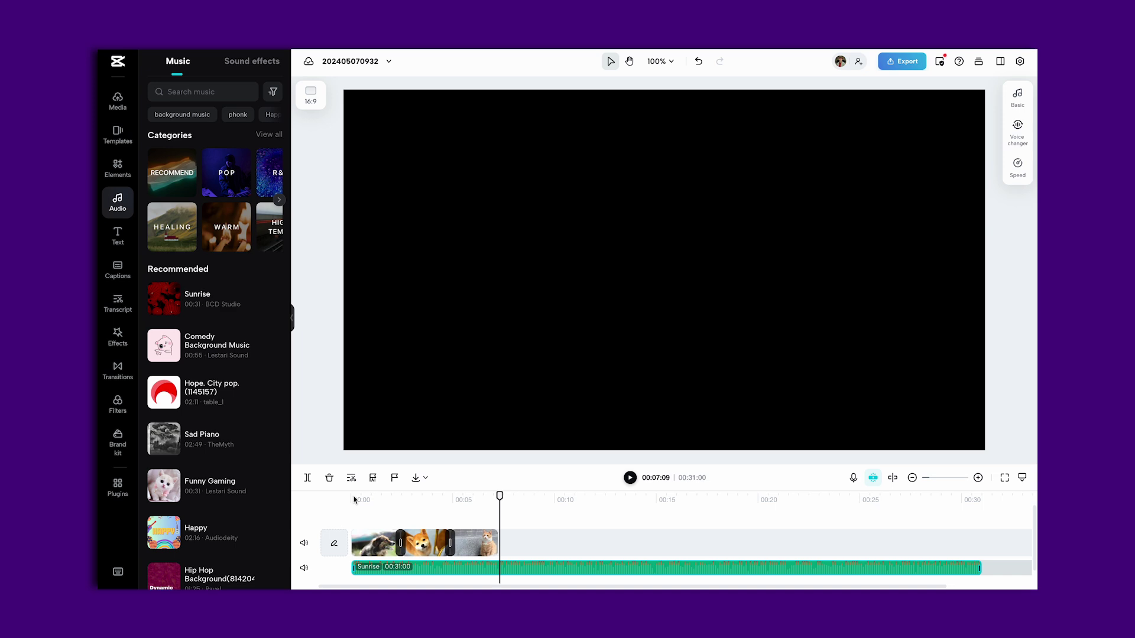
{"action": "left_click", "coordinate": [442, 498]}
{"action": "left_click_drag", "start_coordinate": [443, 497], "coordinate": [373, 502]}
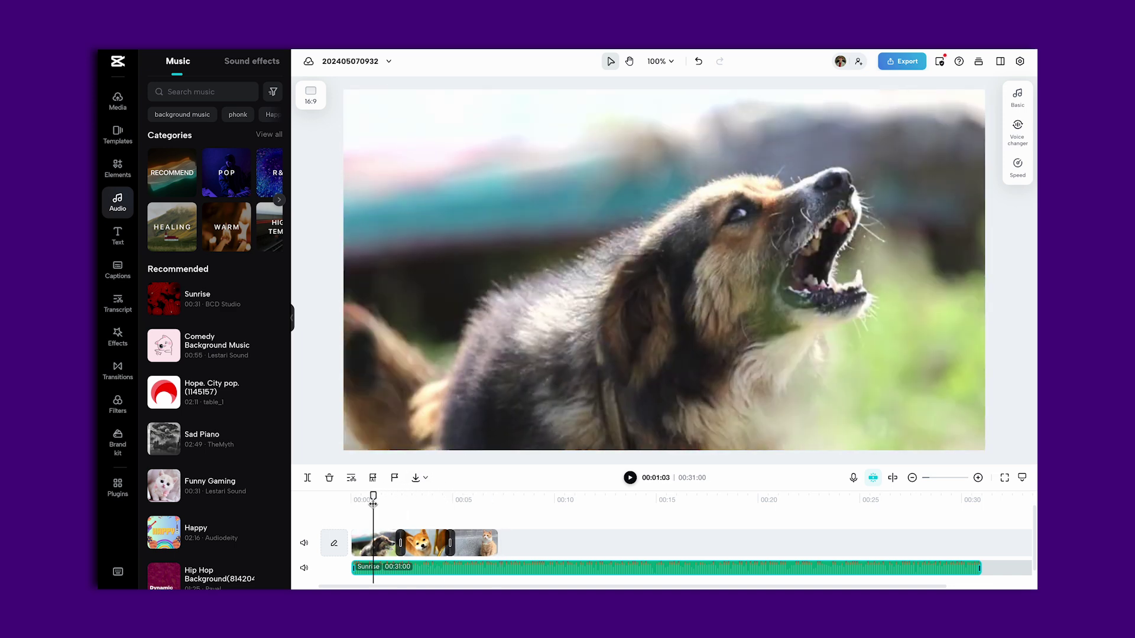